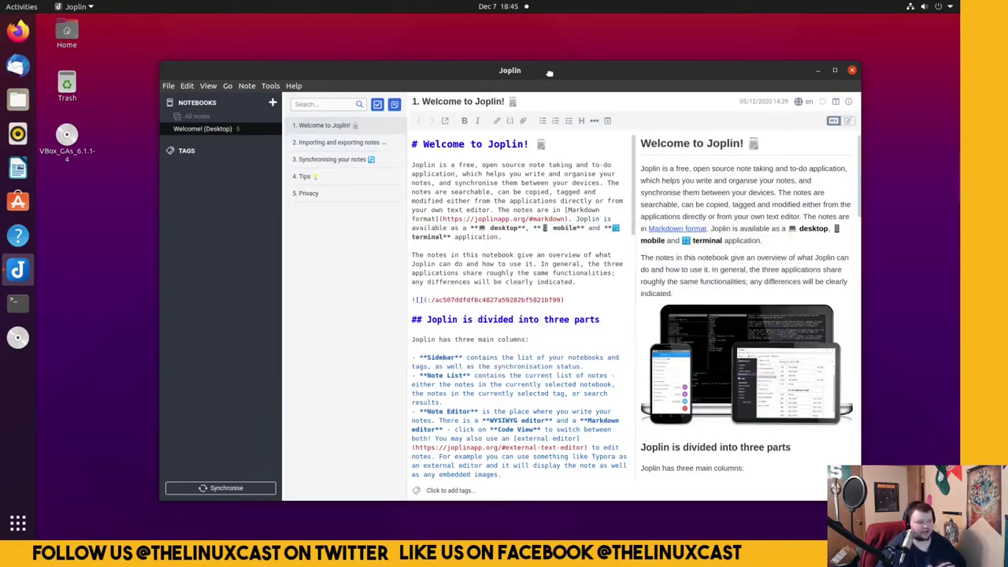
Highlight the embedded image's Markdown line in the Welcome to Joplin! note, and create a new note in the same notebook
left_click_drag(547, 74, 524, 72)
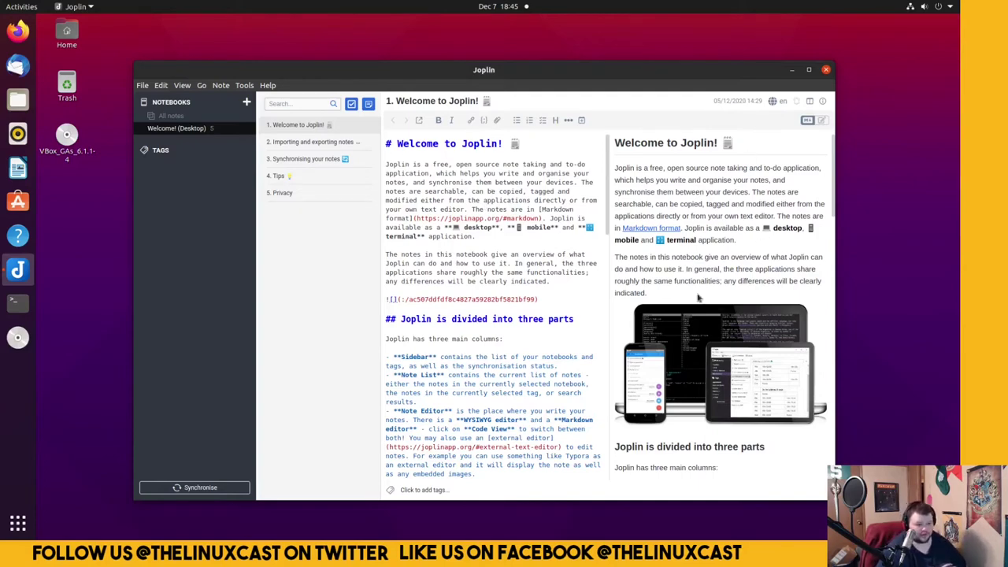
left_click_drag(556, 300, 379, 302)
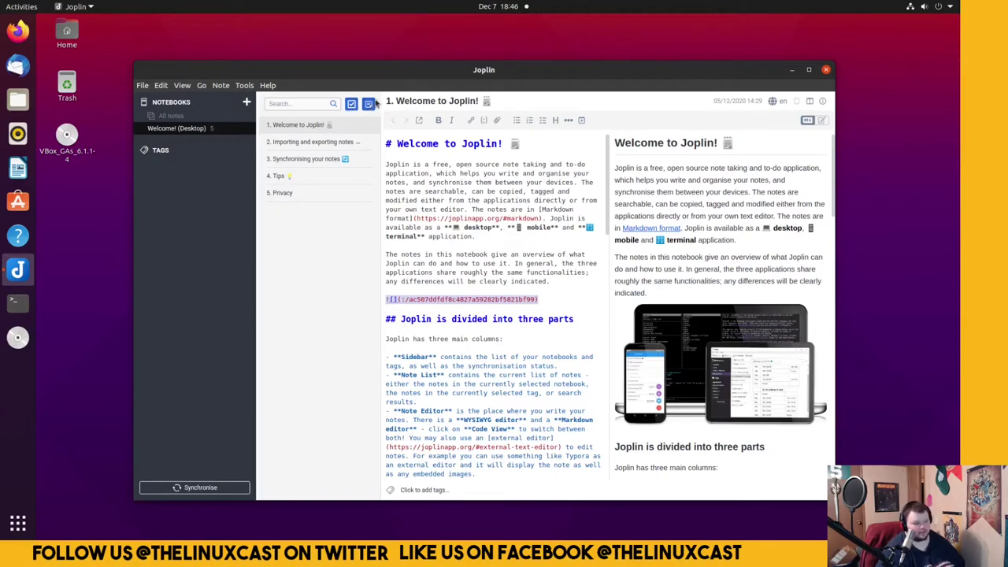
left_click(368, 104)
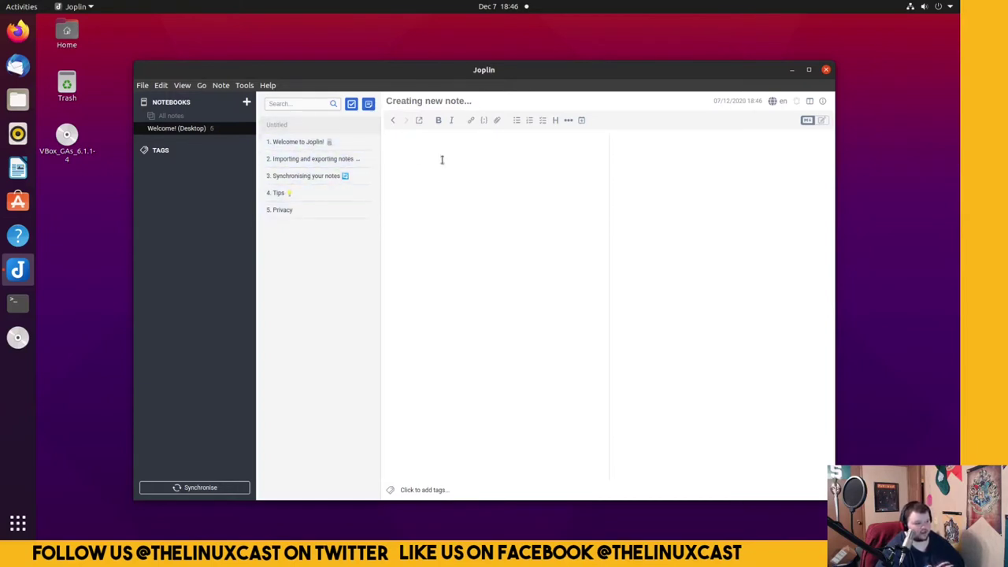
type("#")
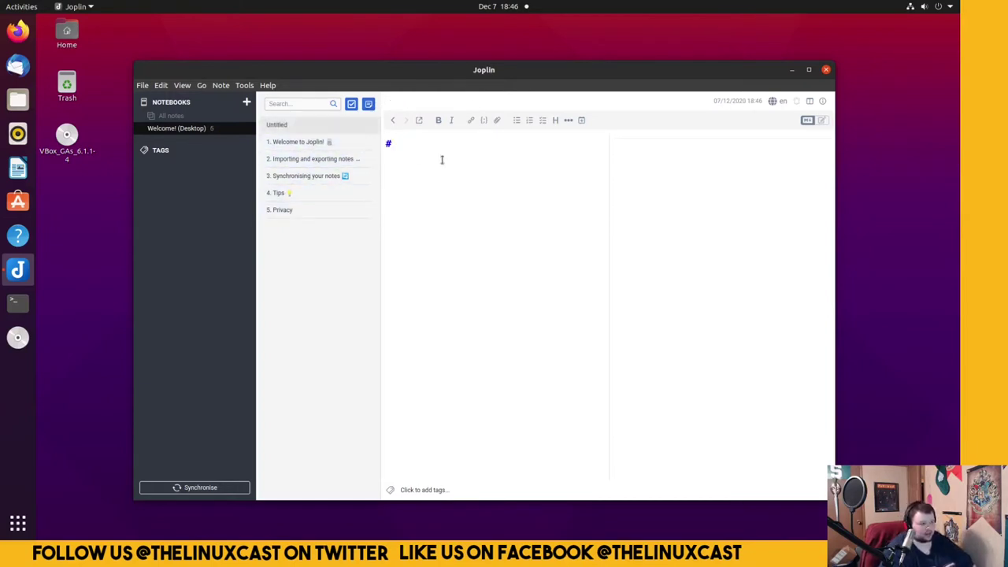
type("h")
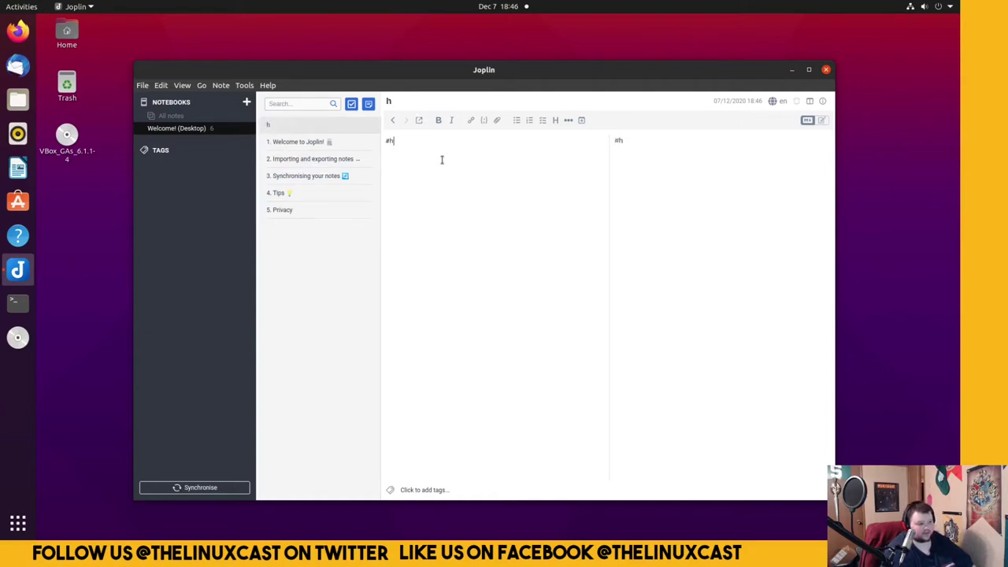
key("BackSpace")
key("BackSpace")
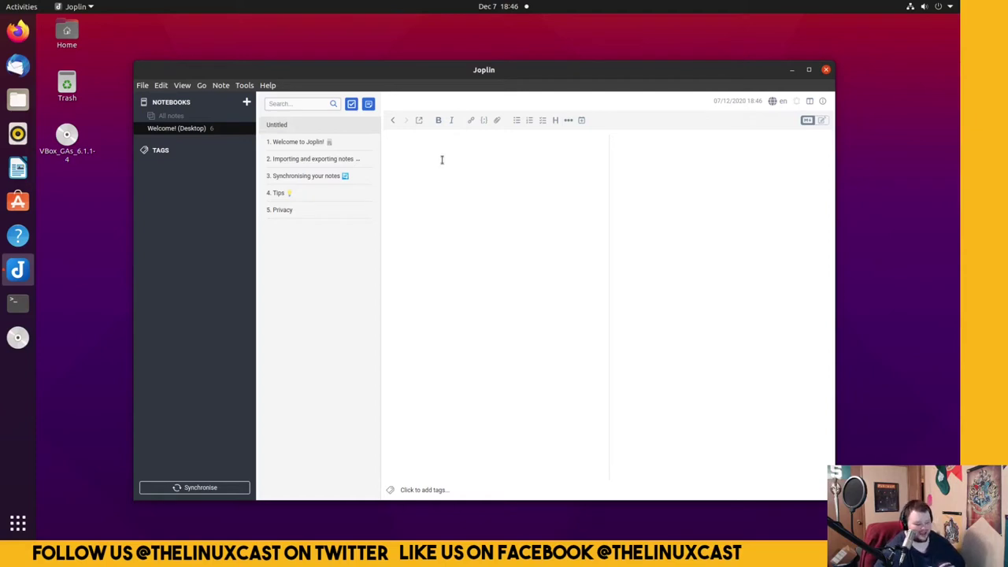
Enter the Markdown bullet "* This is a list item" in the new note and start a second bullet below it
type("#")
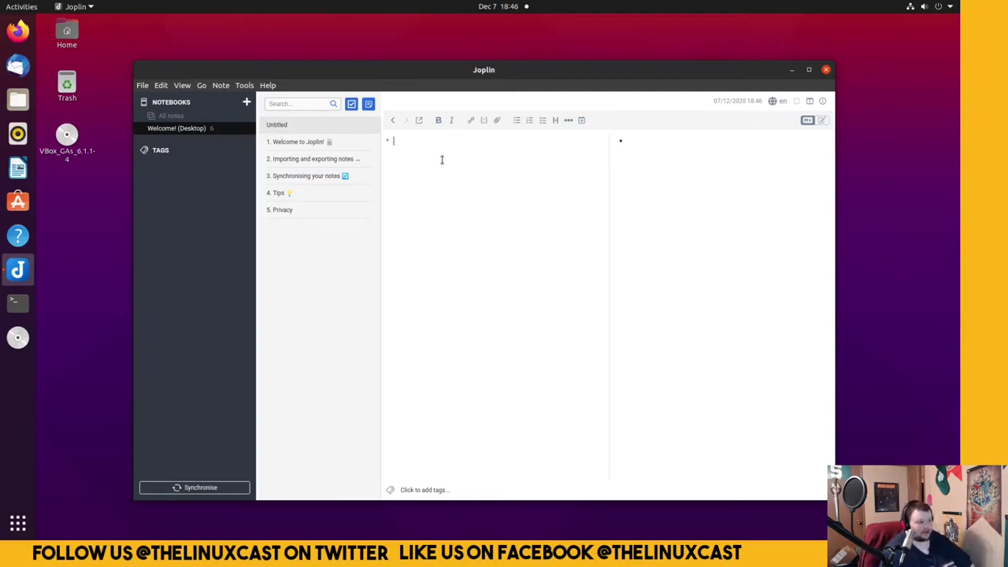
type(" This")
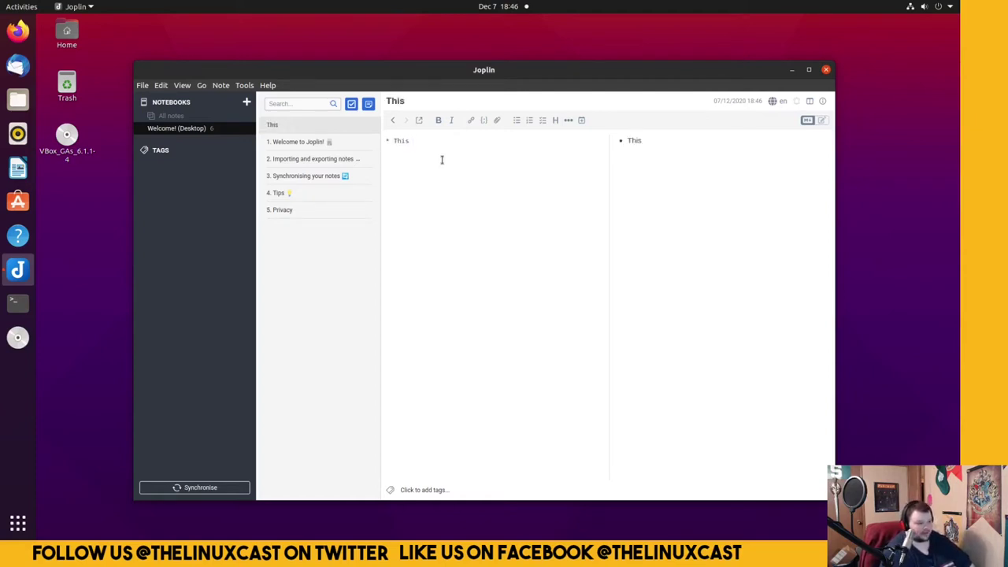
type(" is a list item")
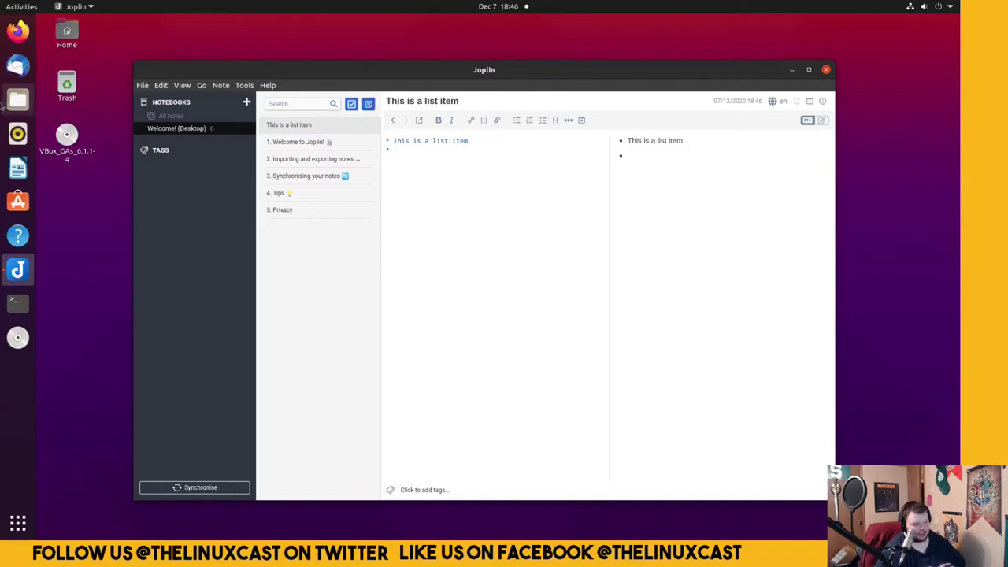
Open the Files window on the Home folder and return to the Joplin note
left_click(17, 99)
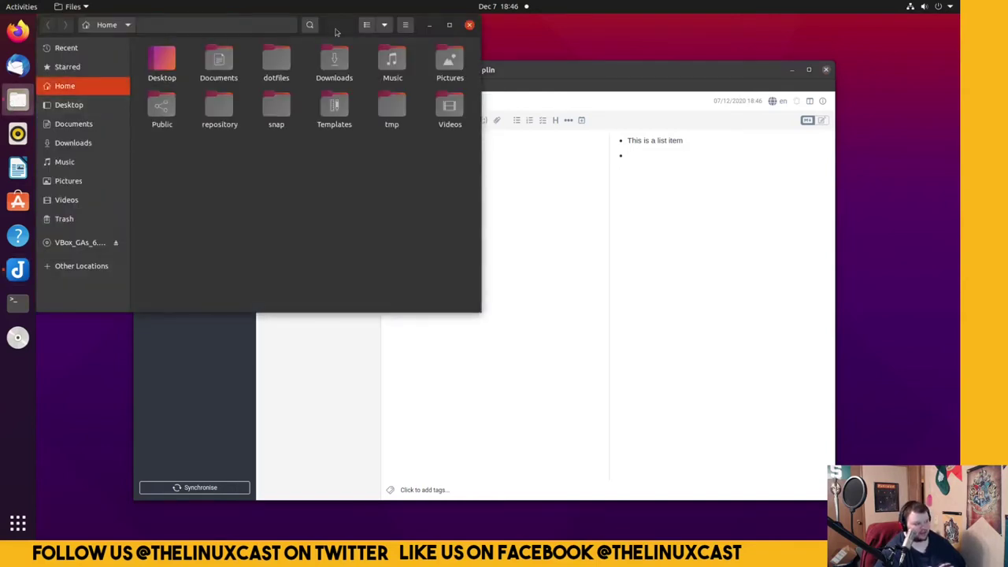
left_click(598, 82)
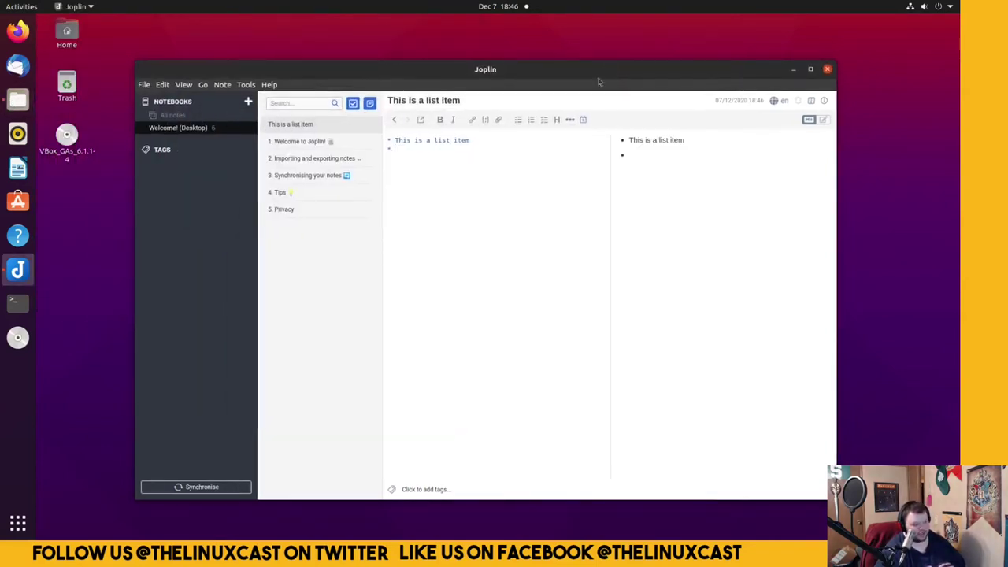
mouse_move(551, 72)
left_mouse_down()
mouse_move(570, 139)
mouse_move(496, 290)
mouse_move(503, 208)
mouse_move(558, 36)
mouse_move(538, 69)
left_mouse_up()
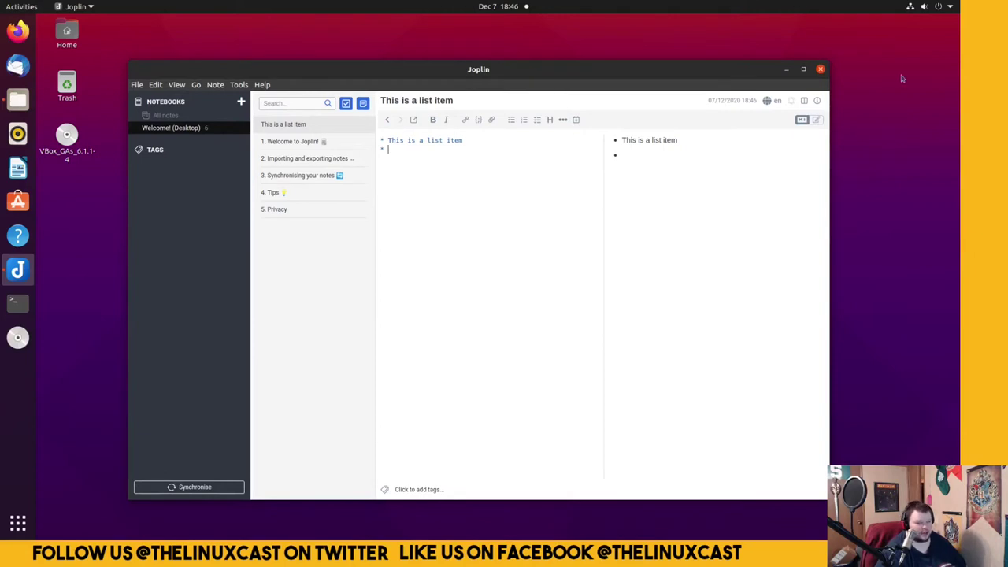
Close and relaunch Joplin, and close both its window and the Files window
left_click(820, 69)
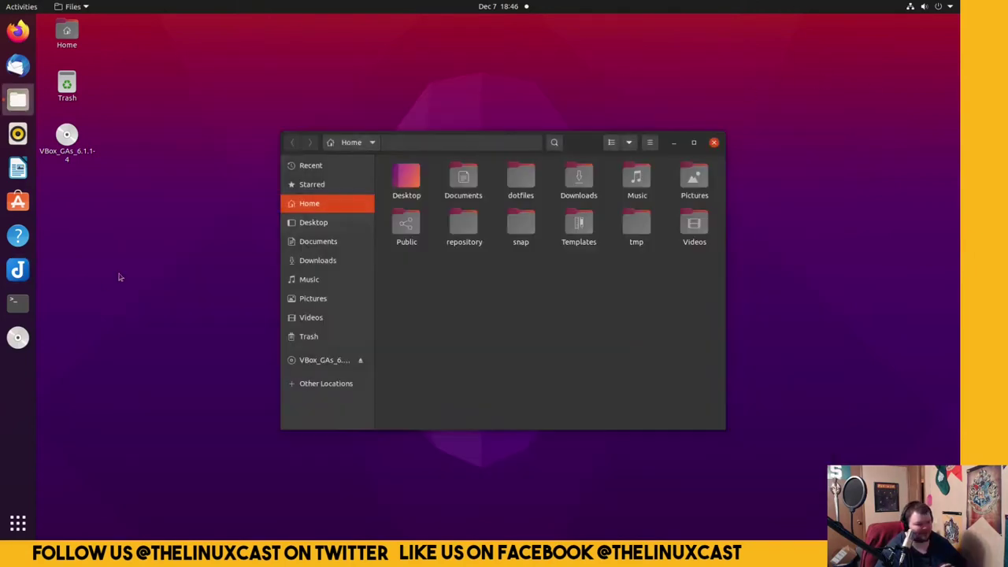
left_click(19, 280)
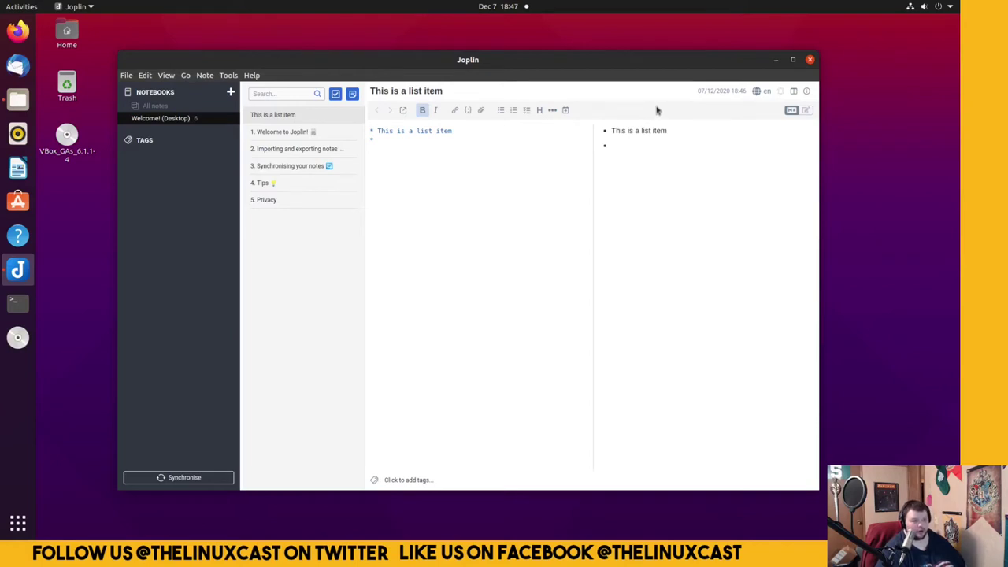
left_click(809, 59)
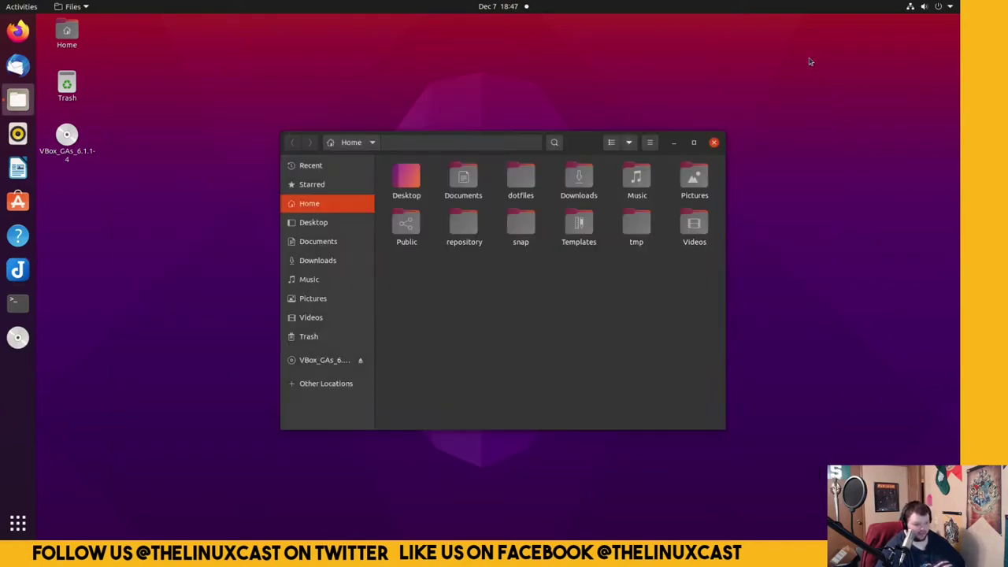
left_click(715, 142)
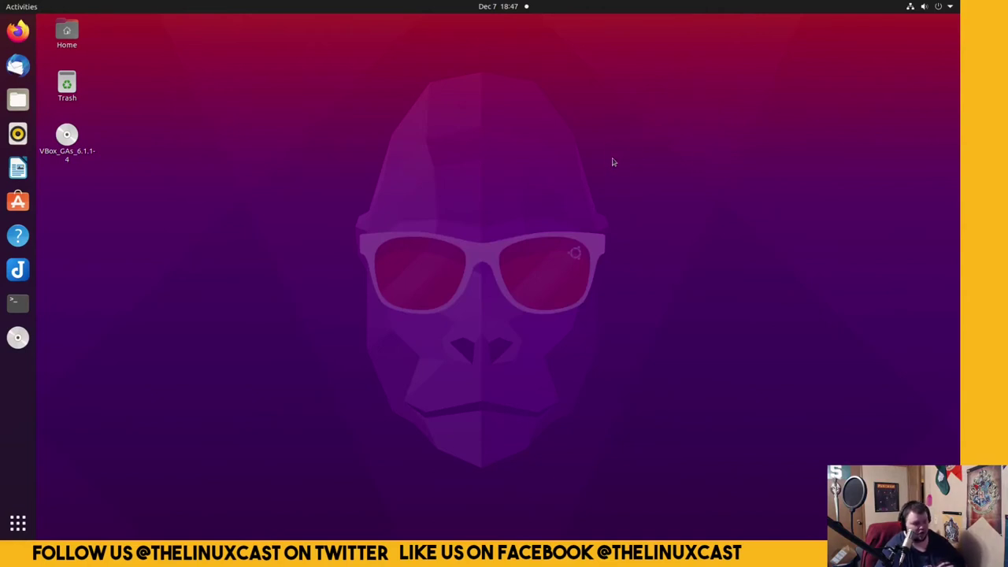
Power off the Ubuntu 20.10 virtual machine
left_click(954, 6)
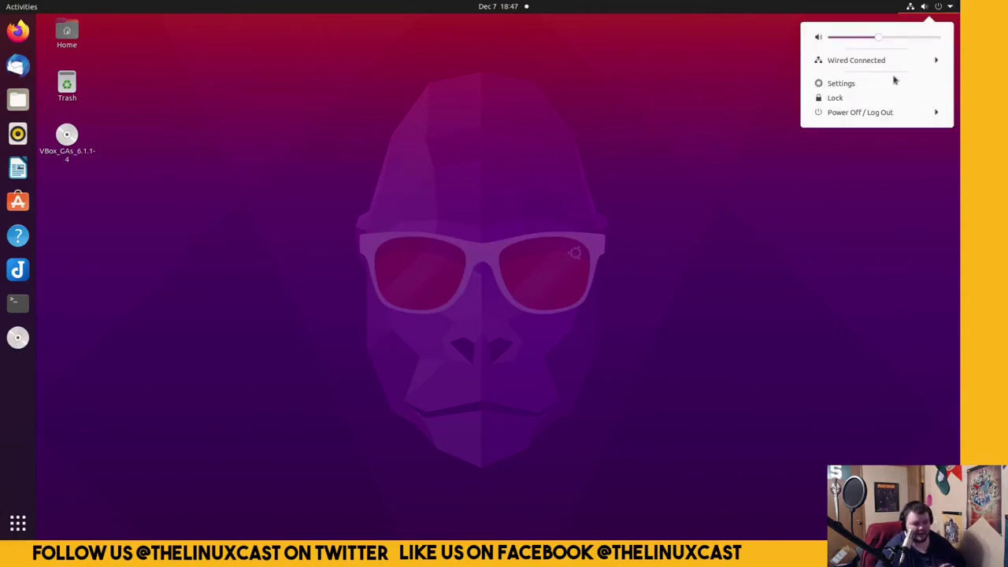
left_click(851, 115)
left_click(847, 156)
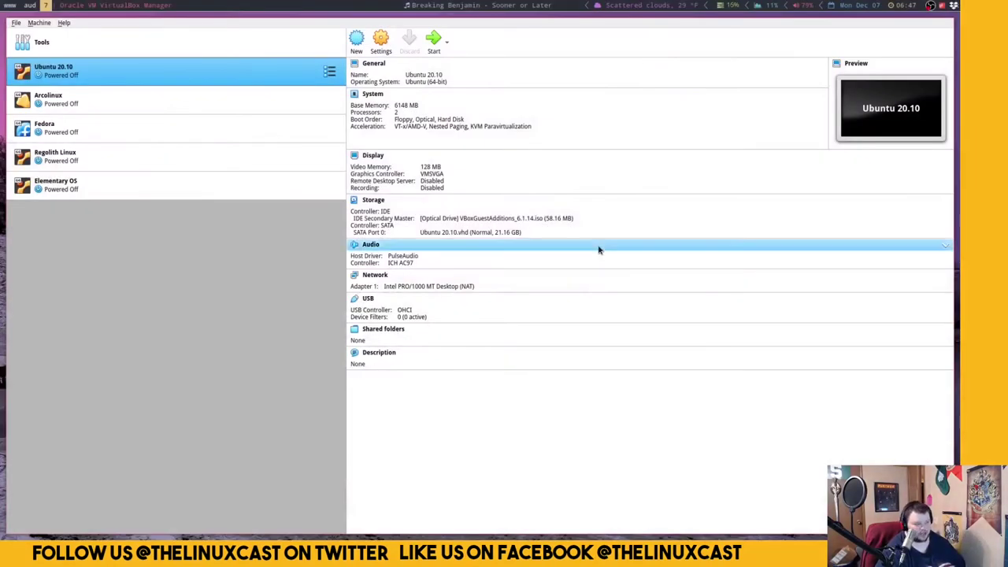
Close the VirtualBox Manager window to leave an empty desktop workspace
key("super+r")
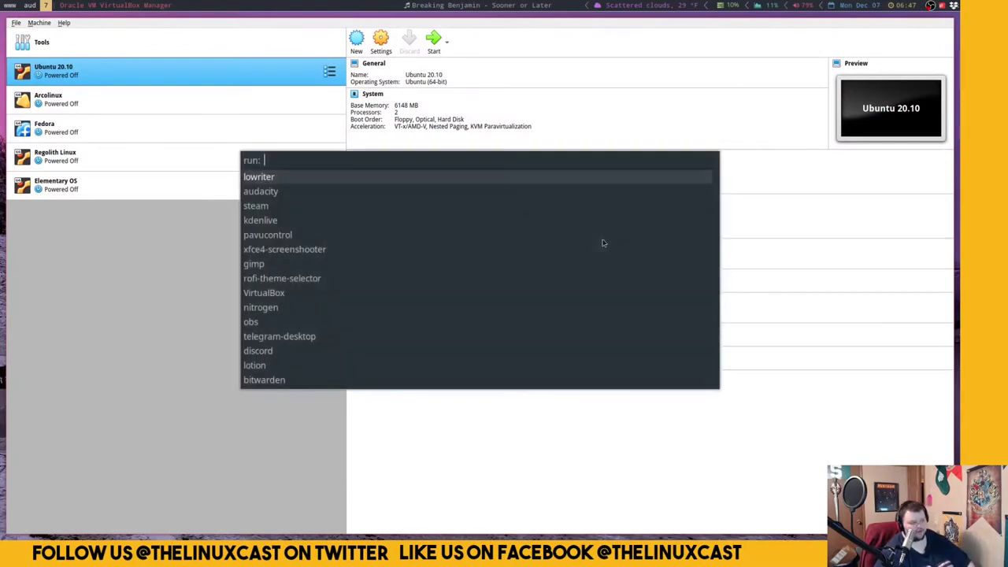
key("Escape")
key("super+shift+c")
key("super+r")
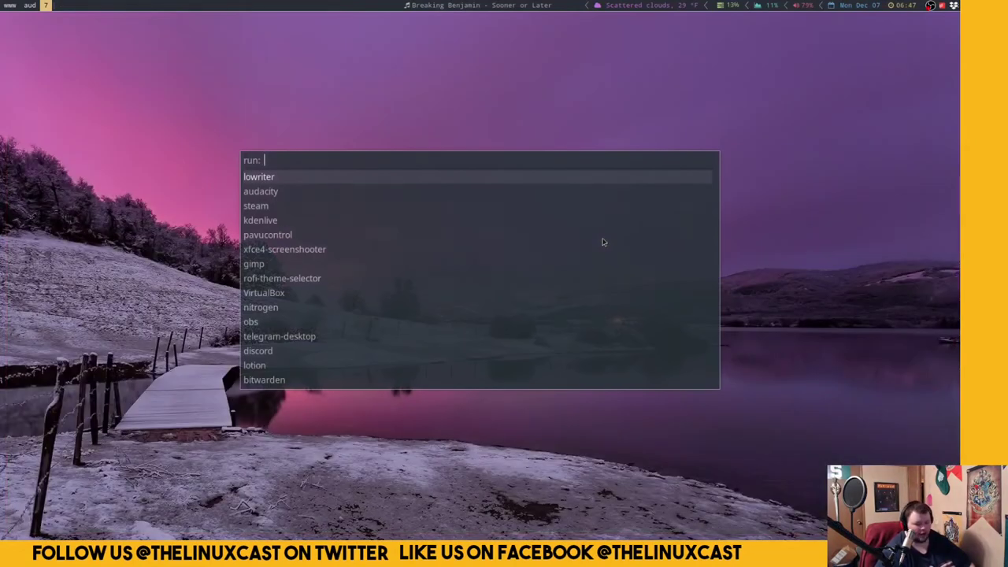
key("Escape")
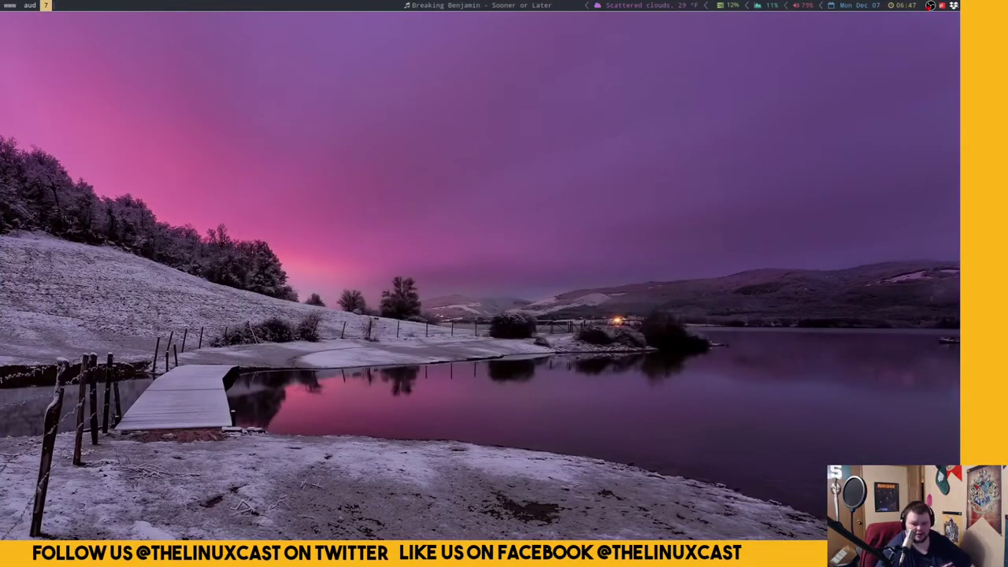
Launch Simplenote by searching the application launcher for "simp"
key("super+r")
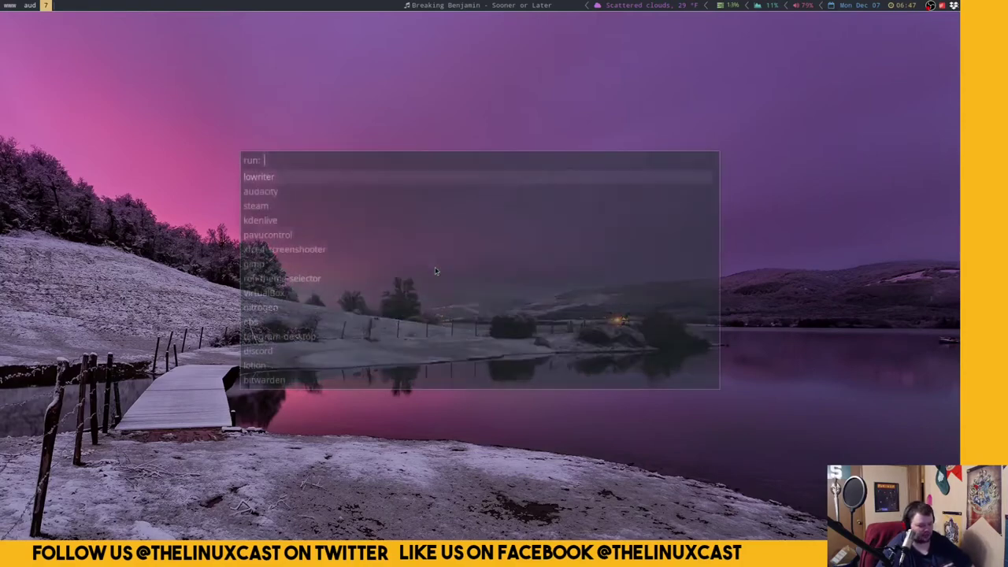
type("simp")
key("Return")
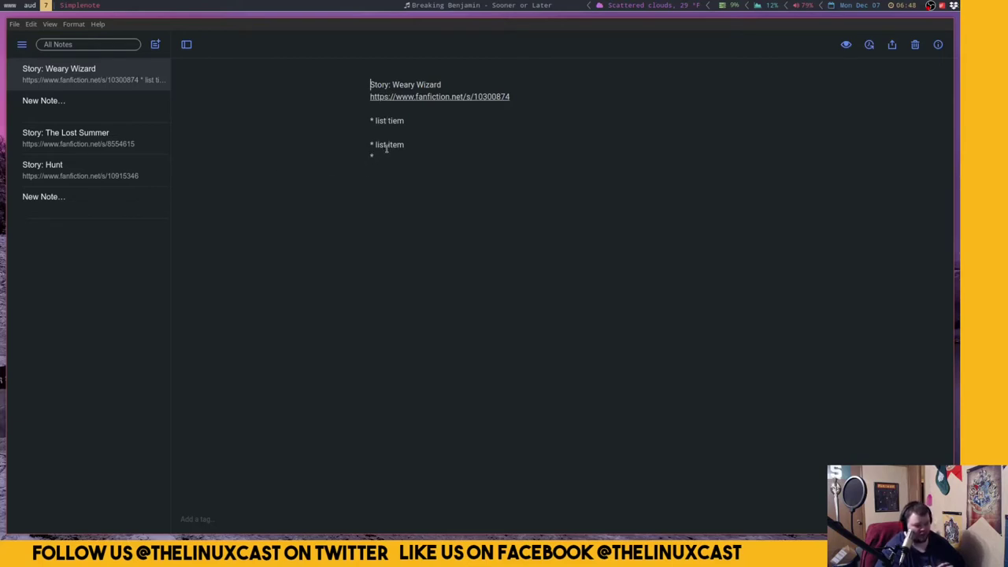
Check the info details of the "Story: Weary Wizard" note and place the cursor in its tag field
left_click(937, 45)
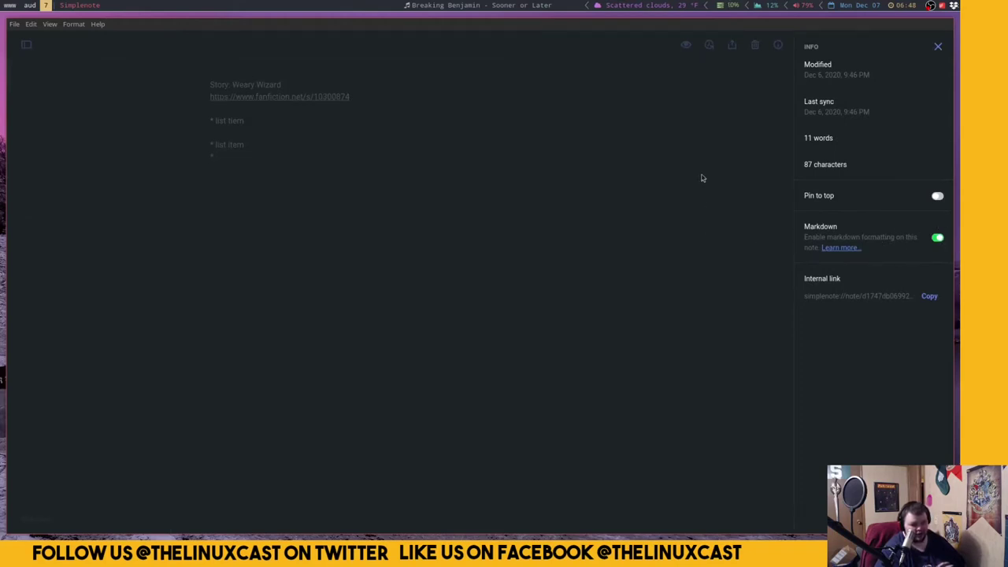
left_click(937, 46)
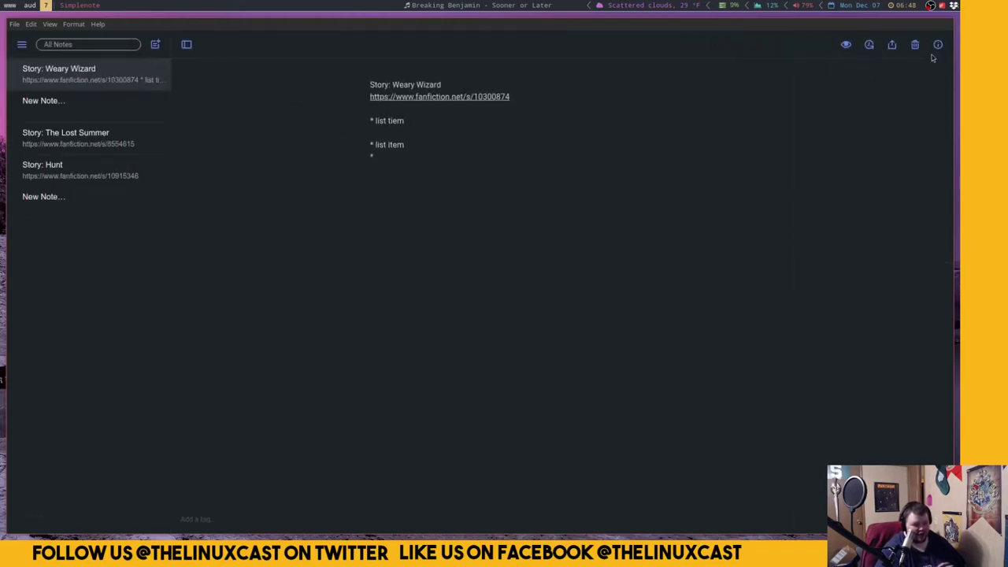
left_click(189, 522)
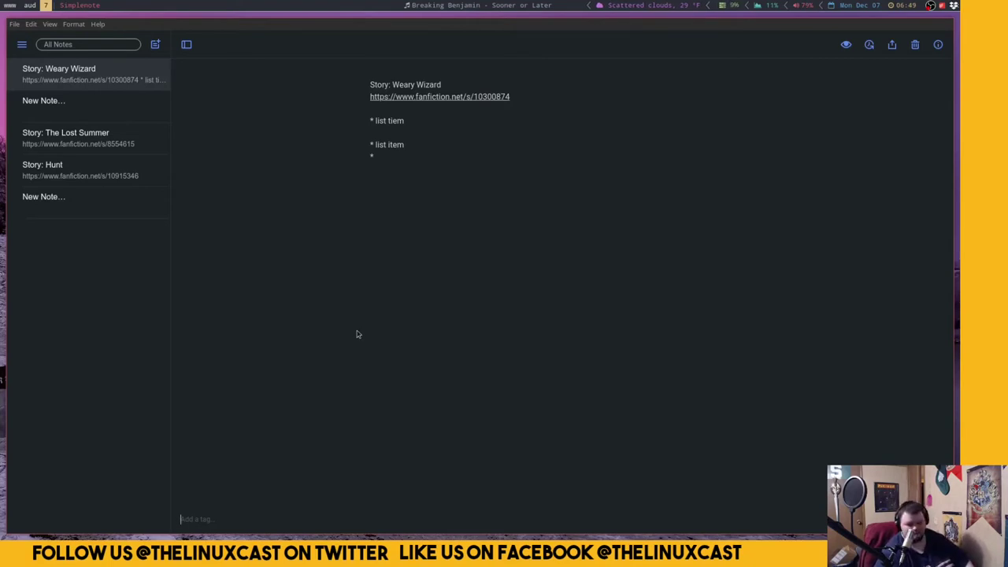
Quit Simplenote and launch Standard Notes by searching the application launcher for "stand"
key("ctrl+q")
key("super+r")
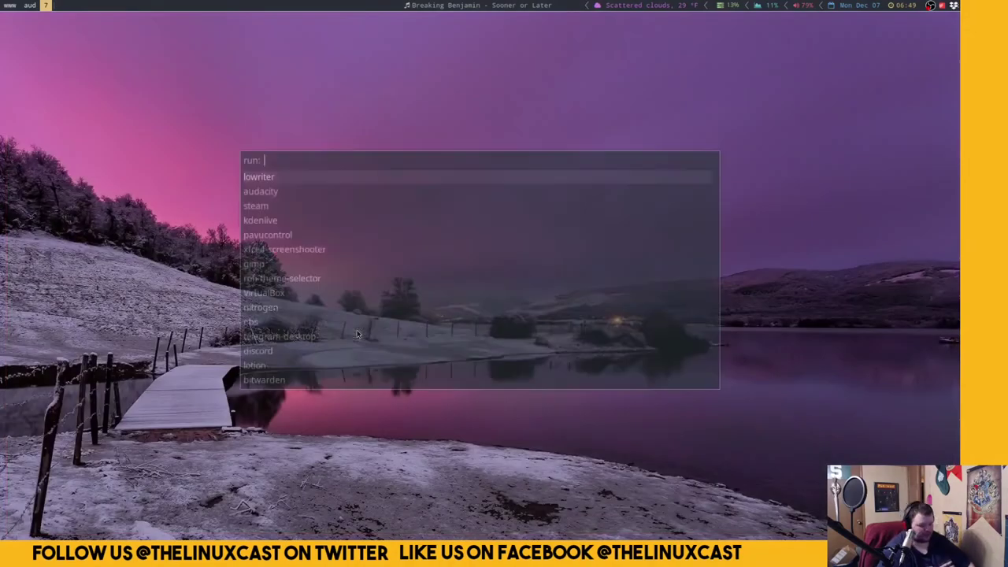
type("stand")
key("Return")
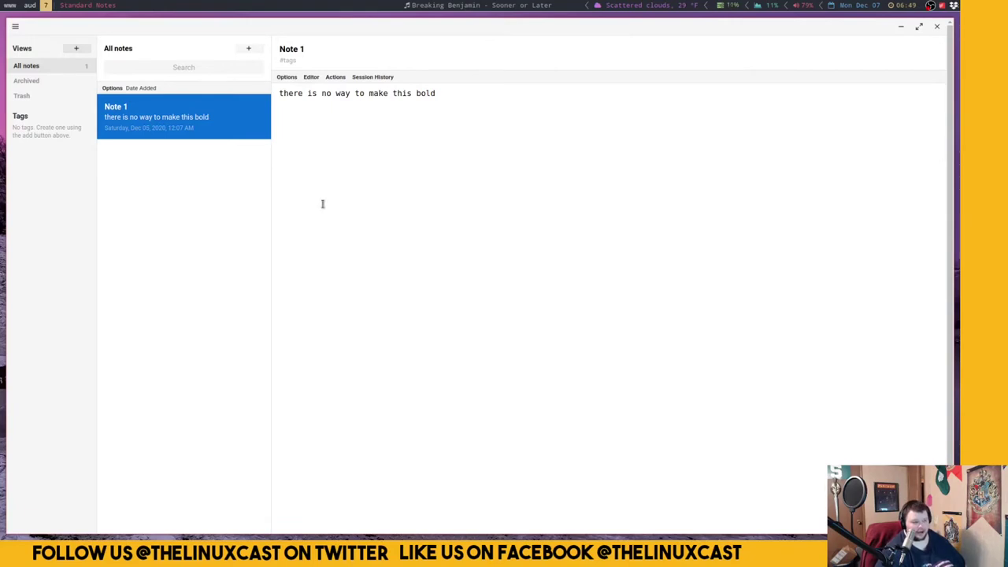
Examine the available note editors and the session history of Note 1
left_click(312, 78)
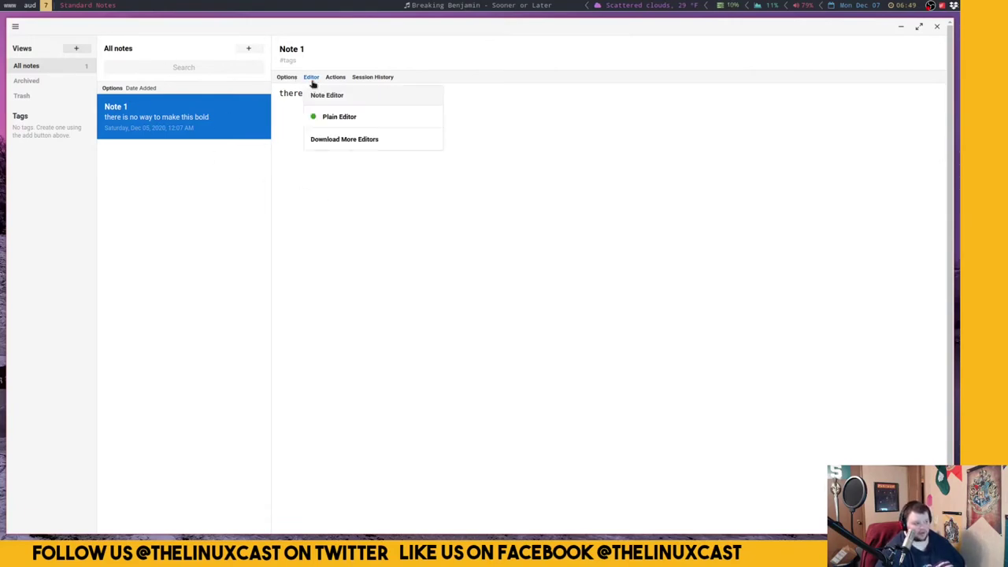
left_click(312, 82)
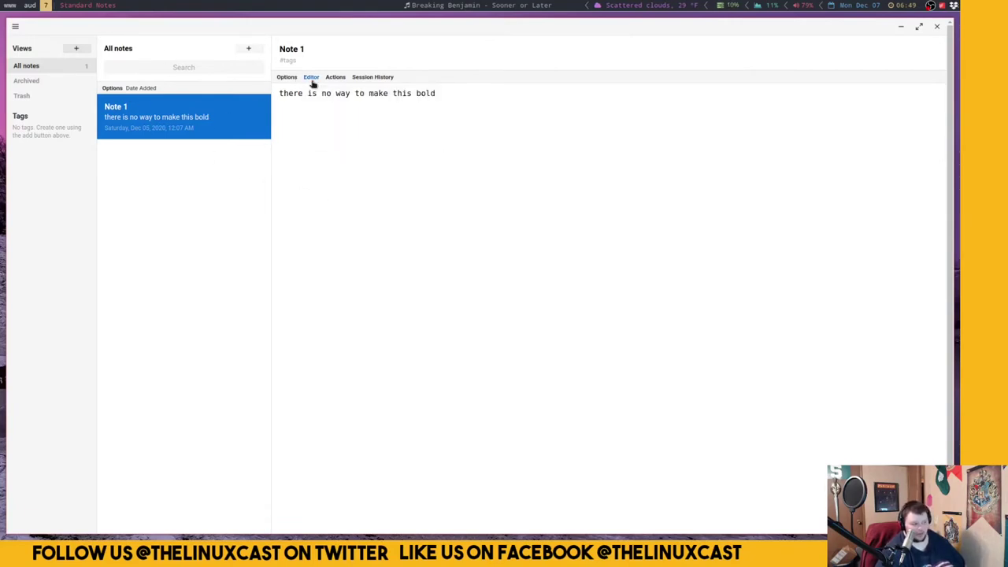
left_click(364, 80)
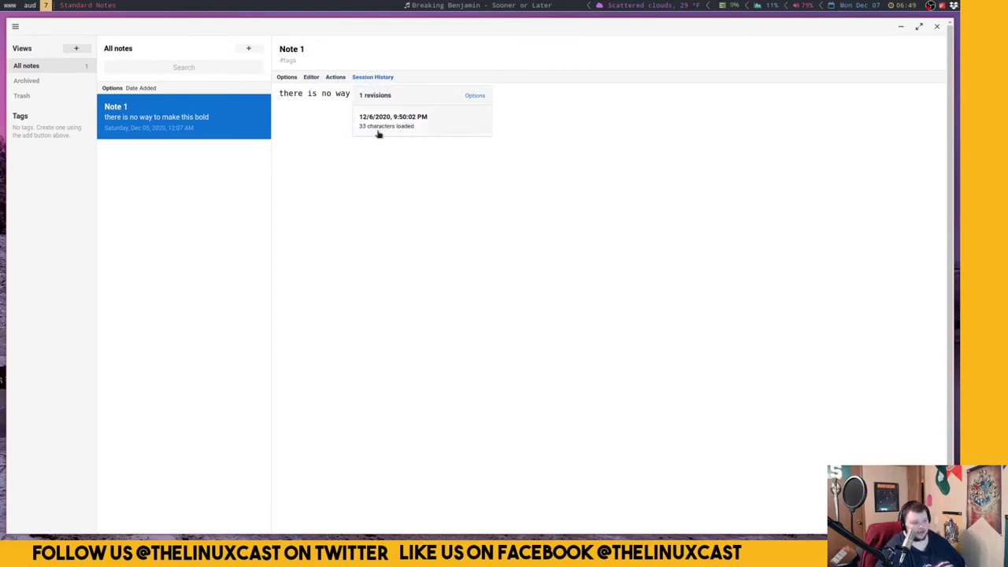
left_click(308, 134)
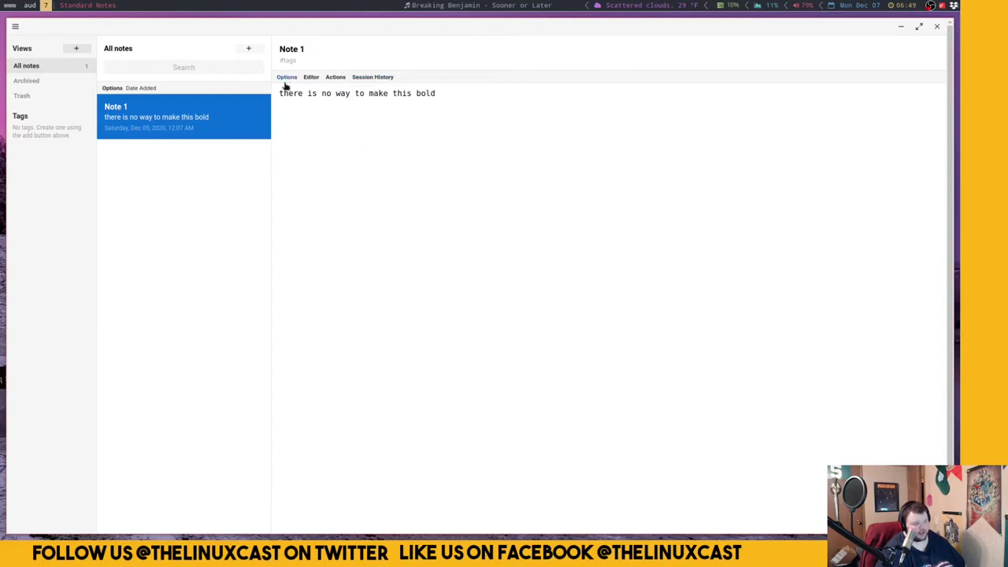
Review the note and display options for Note 1 and reopen its session history
left_click(287, 78)
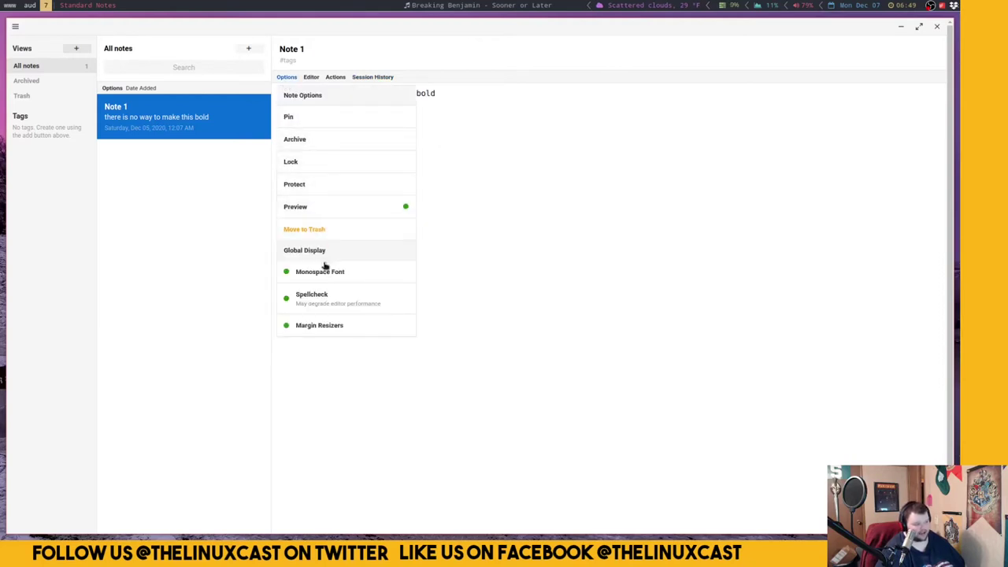
left_click(541, 252)
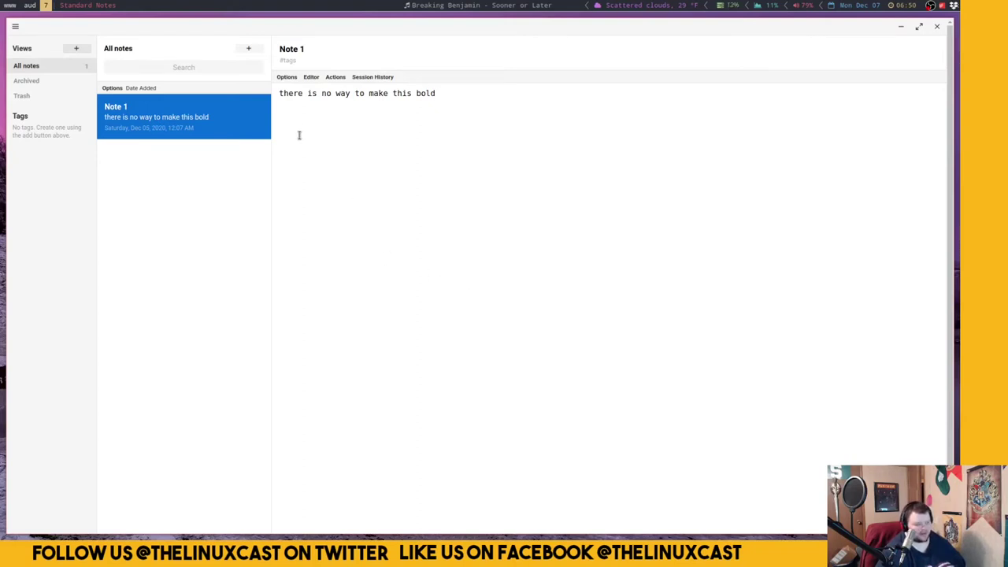
left_click(361, 78)
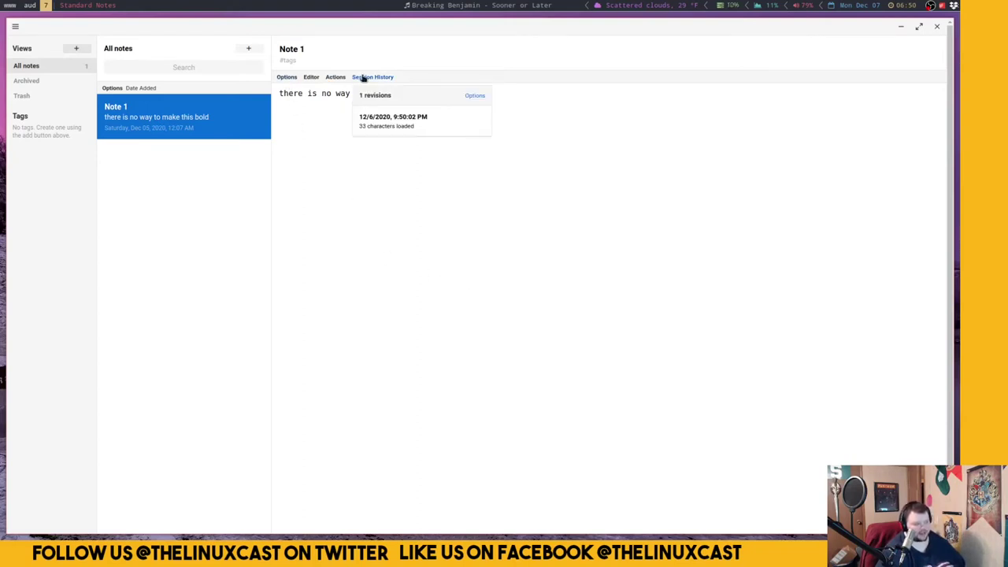
Dismiss the session history of Note 1, quit Standard Notes and switch to the Zim desktop wiki
left_click(363, 77)
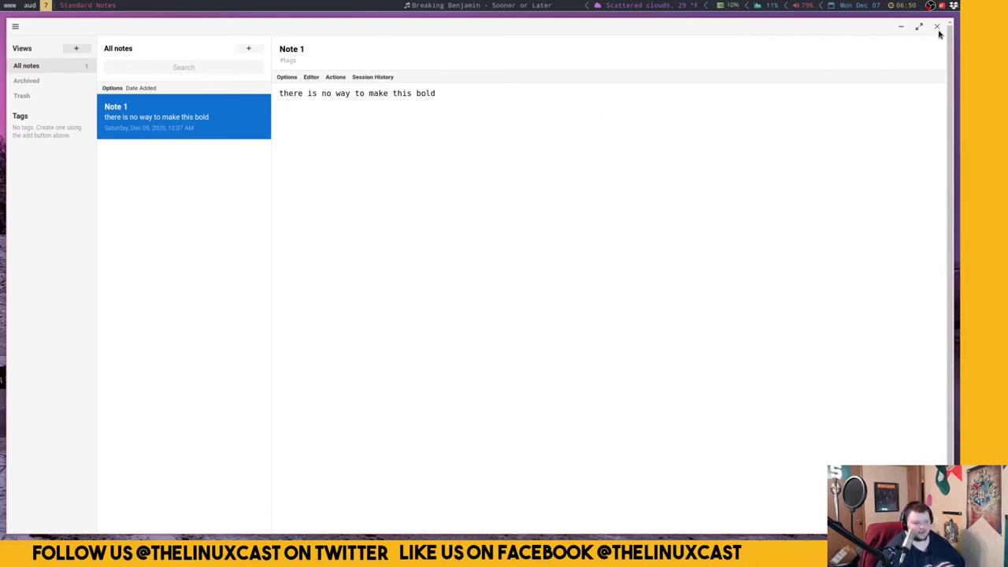
key("super+shift+c")
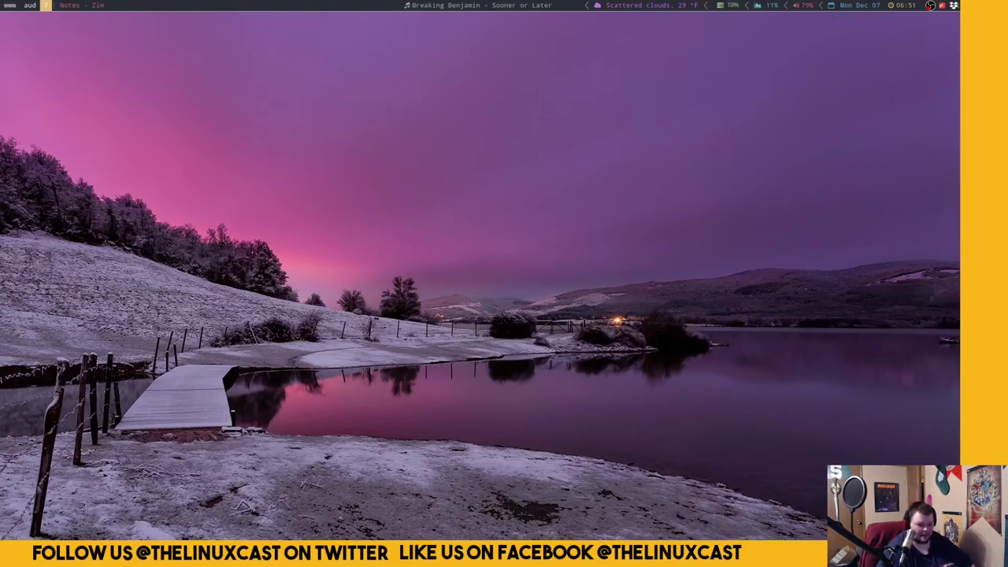
key("super+n")
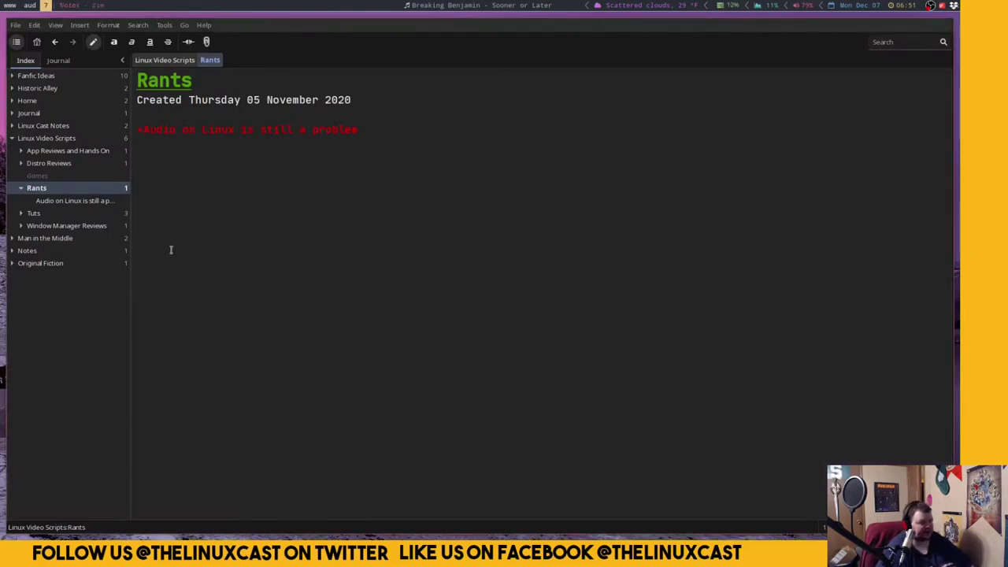
Open the ZimWiki page under Linux Video Scripts, App Reviews and Hands On, and look through its contents
left_click(14, 138)
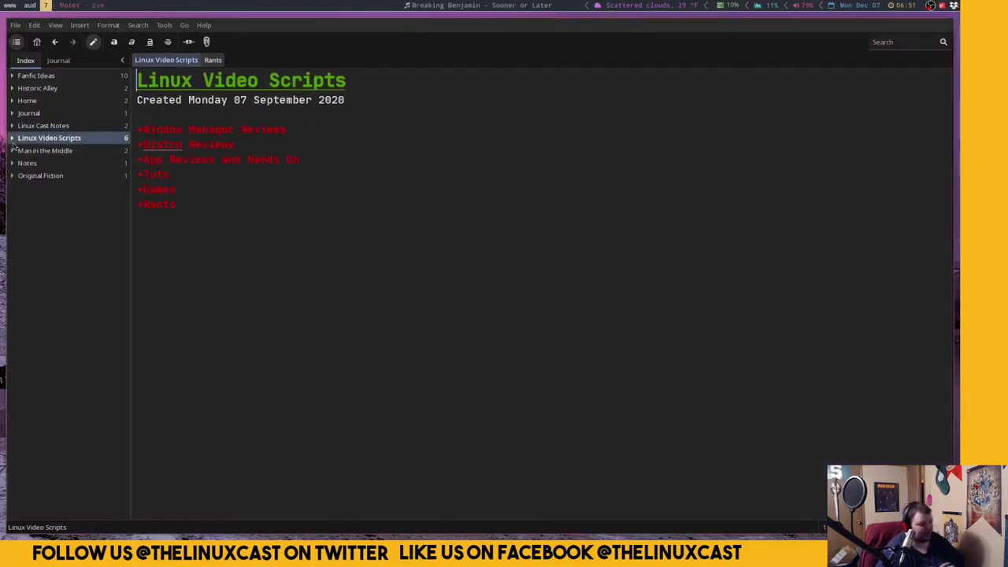
left_click(22, 151)
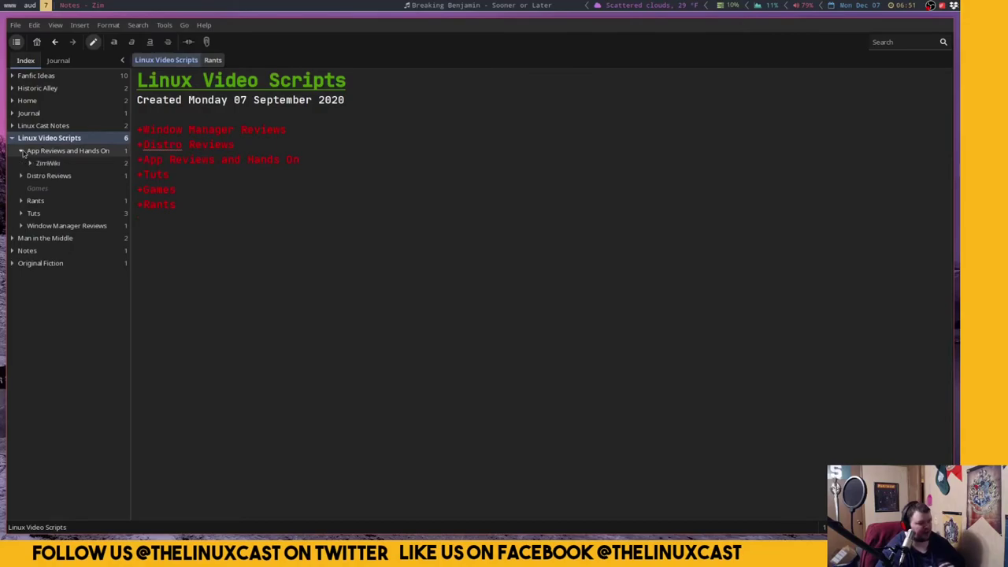
left_click(37, 163)
scroll(604, 204, "down", 7)
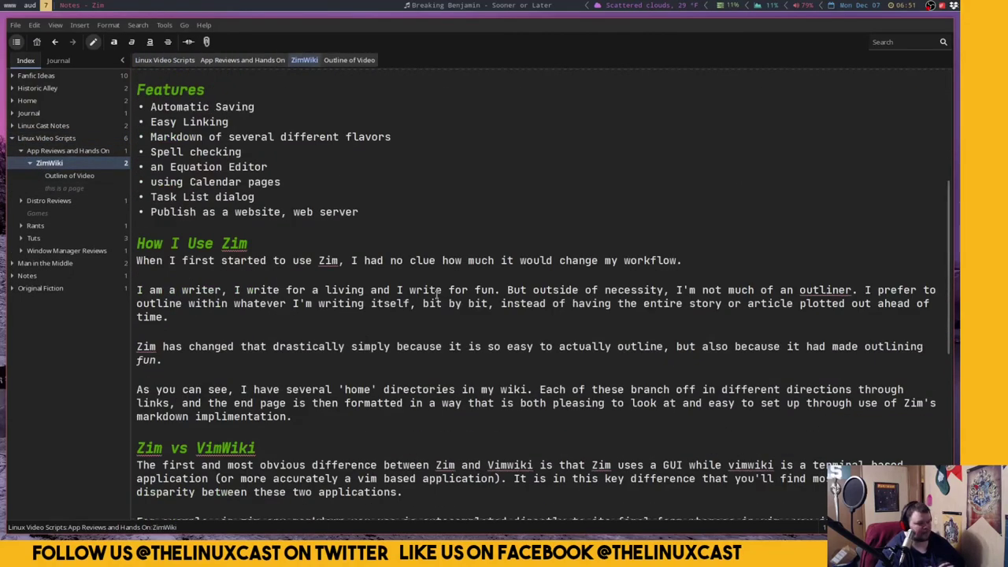
scroll(604, 204, "up", 7)
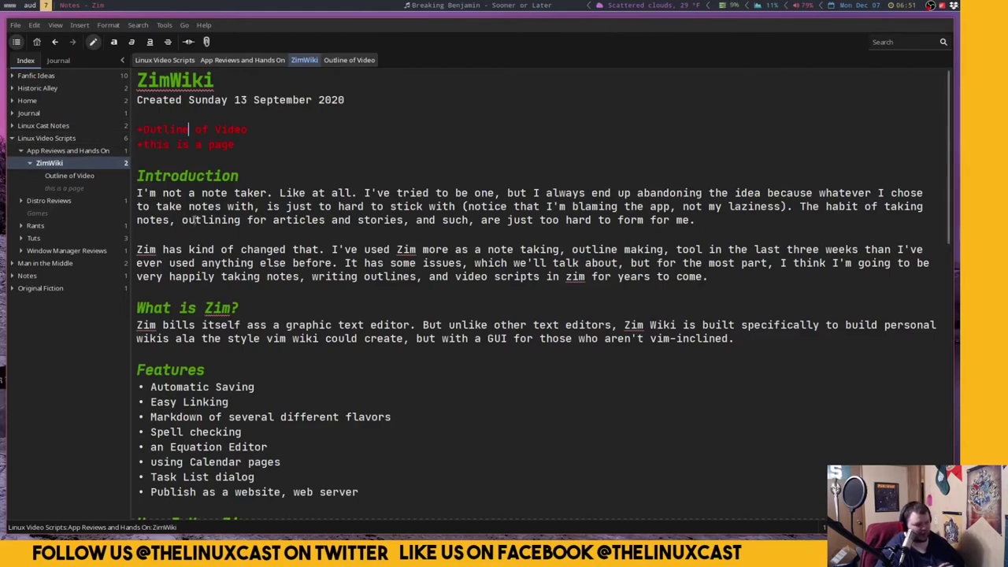
Follow the link to "this is a page" and view the "Outline of Video" subpage of ZimWiki
left_click(195, 147)
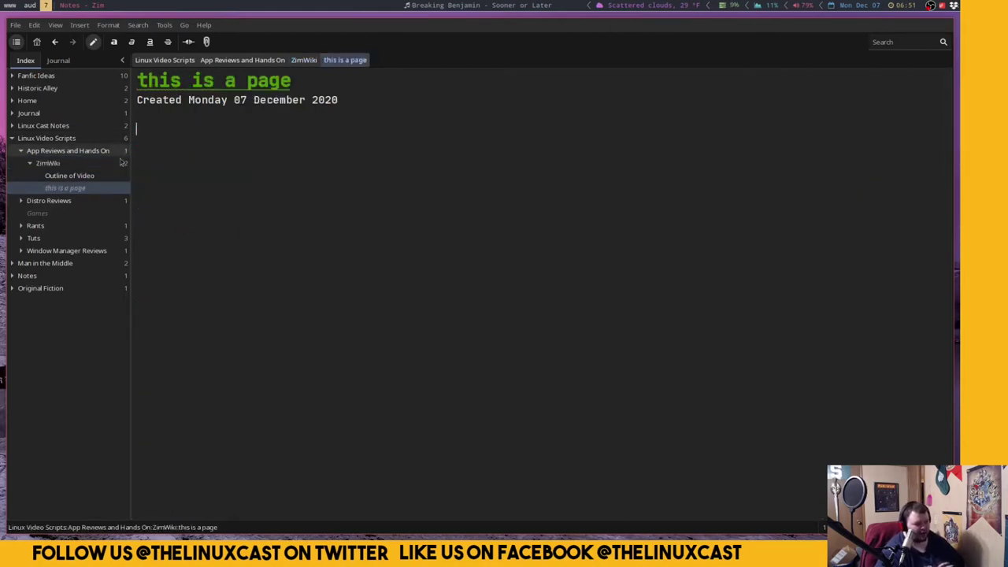
left_click(59, 175)
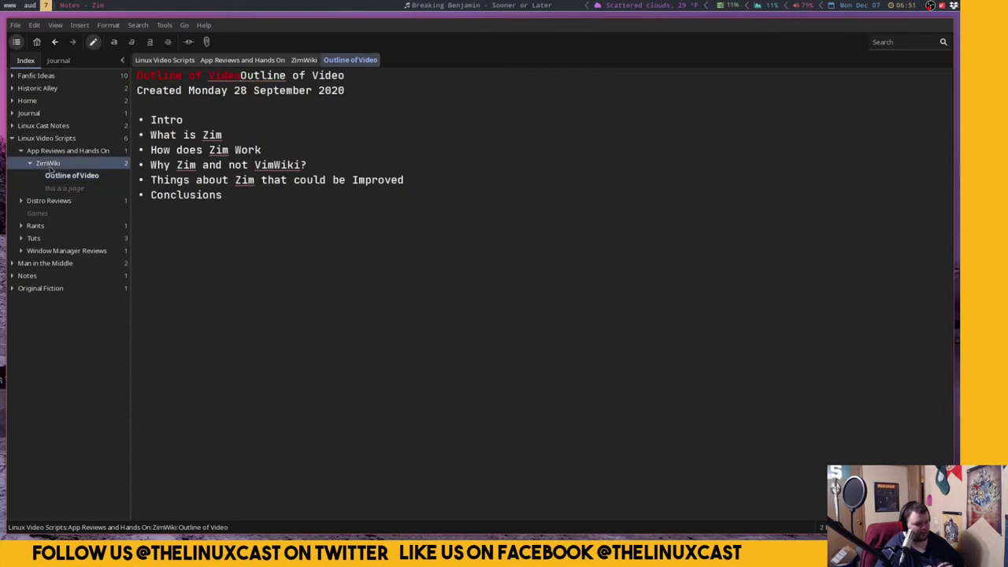
left_click(49, 164)
left_click(69, 175)
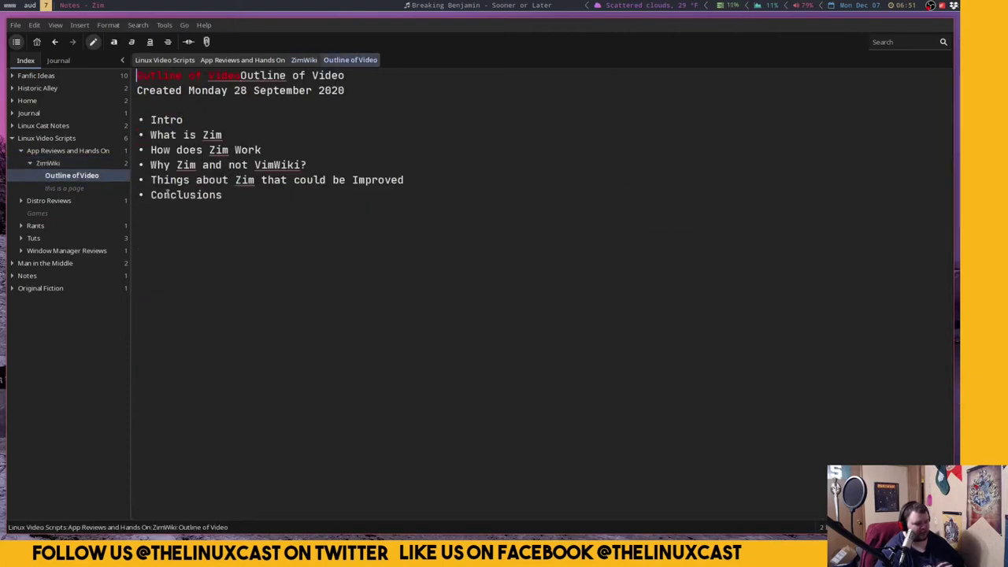
left_click(151, 267)
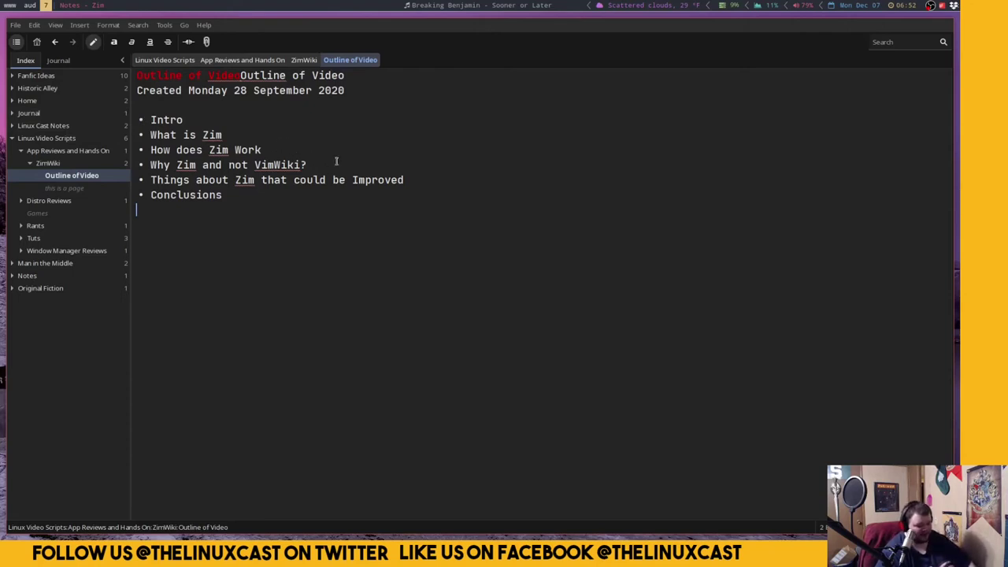
Quit Zim and launch Trilium Notes with the run launcher
key("ctrl+q")
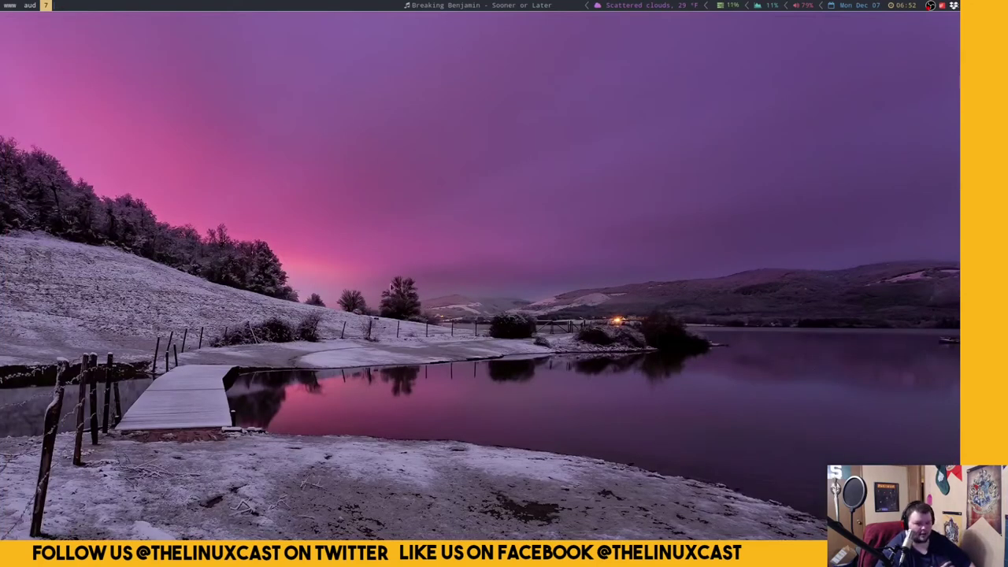
key("super+r")
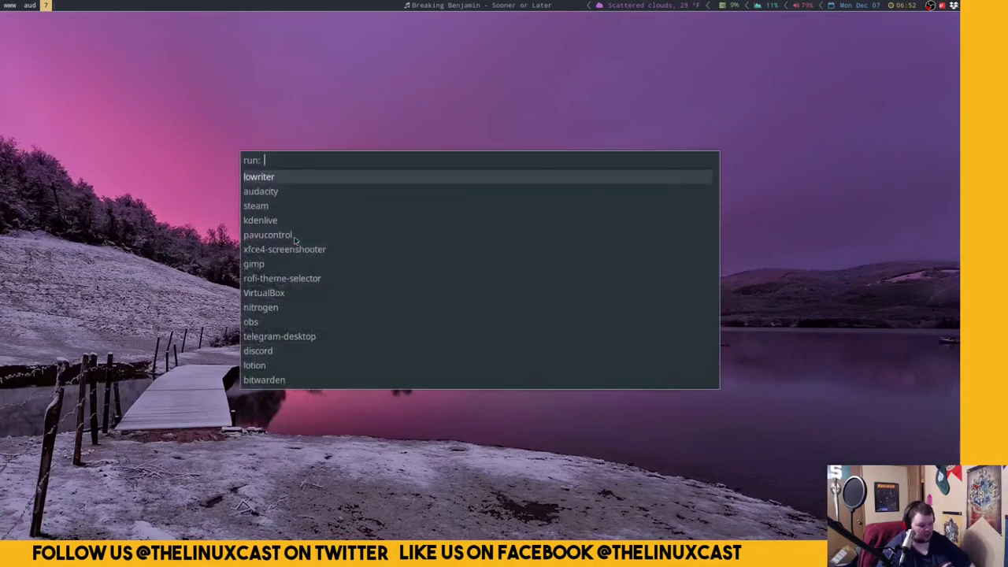
type("zim")
key("Return")
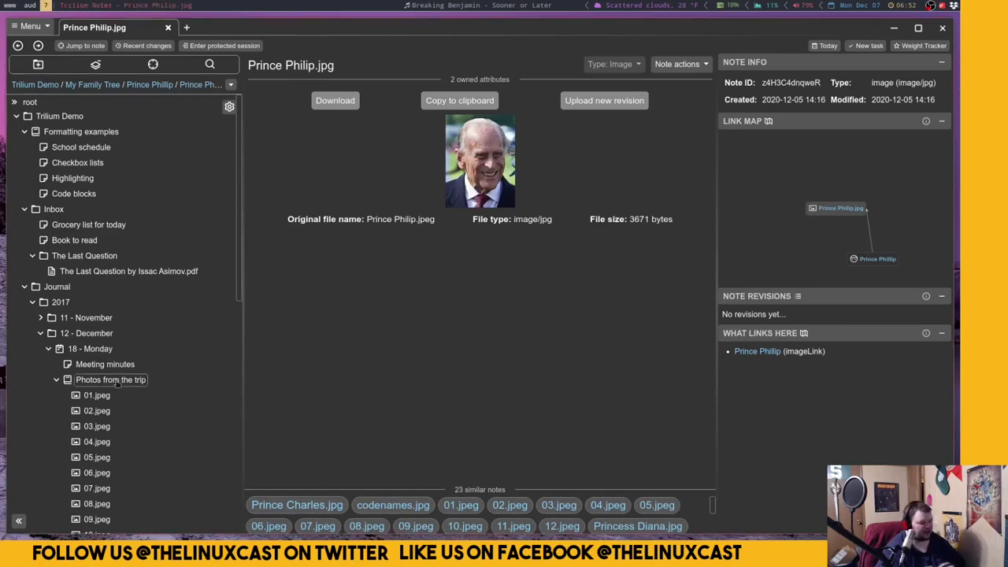
Browse the Trilium Demo note tree and view the Security and Work notes
scroll(114, 399, "down", 4)
scroll(115, 399, "down", 2)
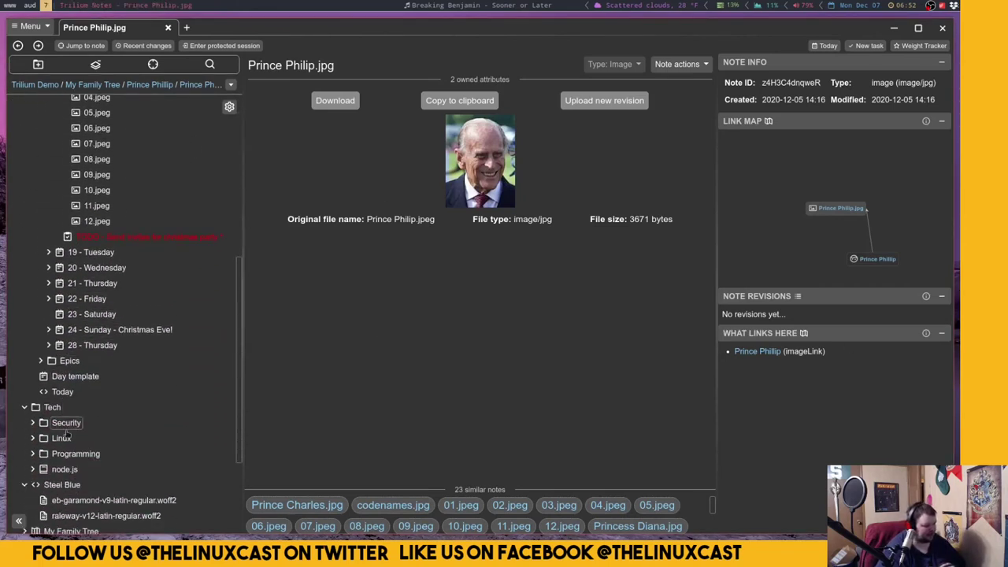
left_click(66, 426)
scroll(63, 472, "down", 2)
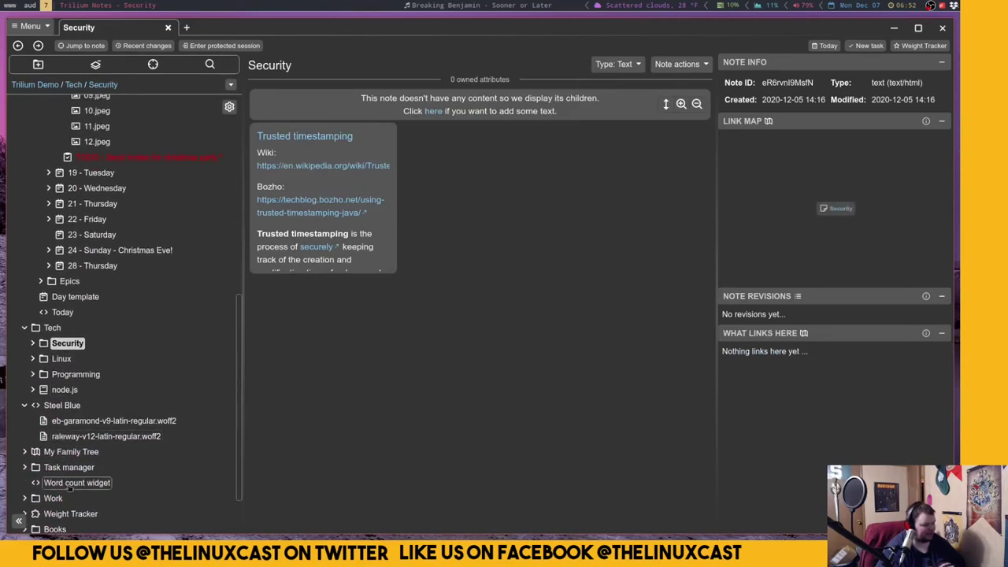
left_click(53, 498)
scroll(59, 485, "down", 1)
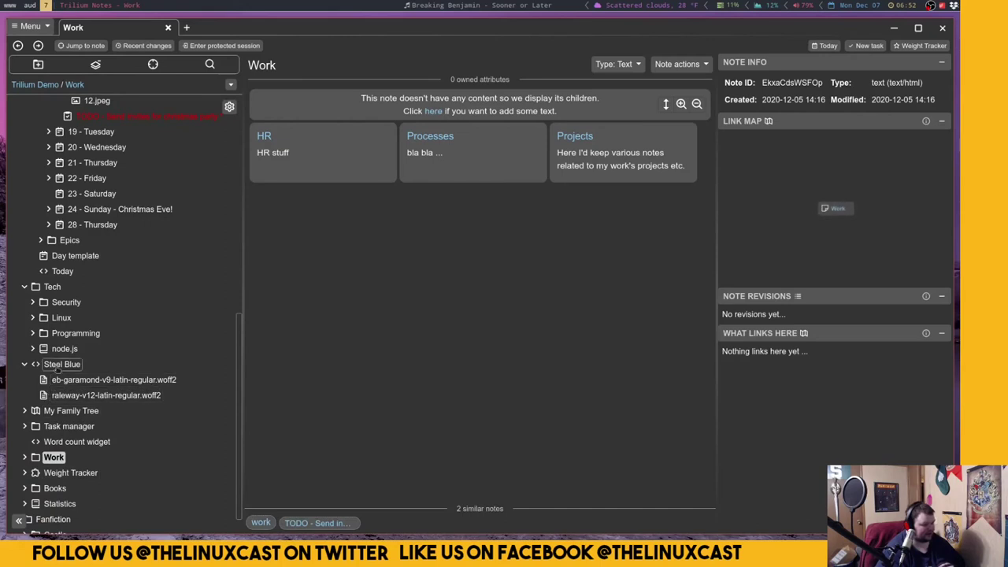
View the My Family Tree relation map and the Weight Tracker chart note
left_click(58, 412)
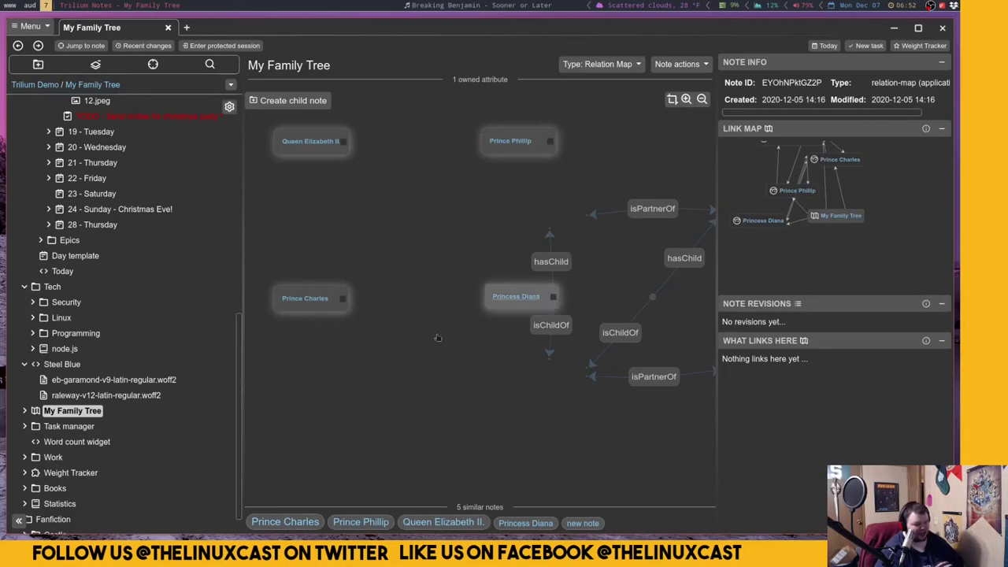
left_click(70, 472)
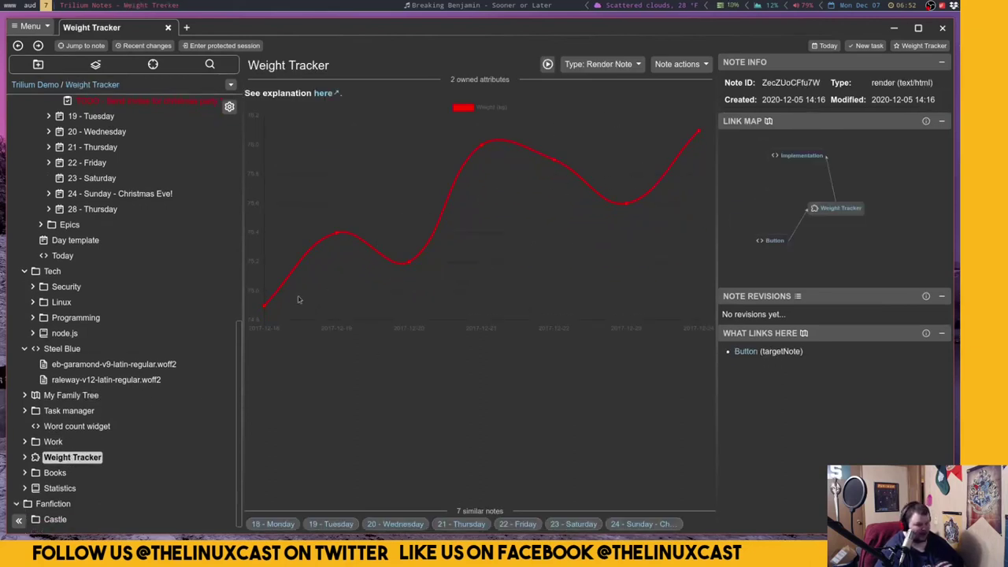
scroll(67, 339, "up", 3)
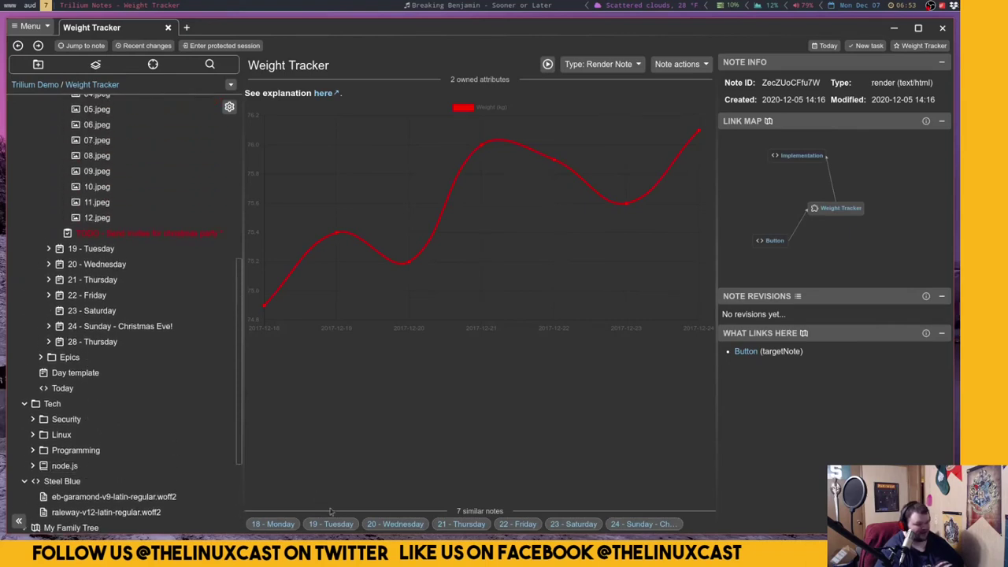
mouse_move(575, 525)
Read through the code of the Word count widget note and check the note tree's display settings
scroll(75, 312, "up", 8)
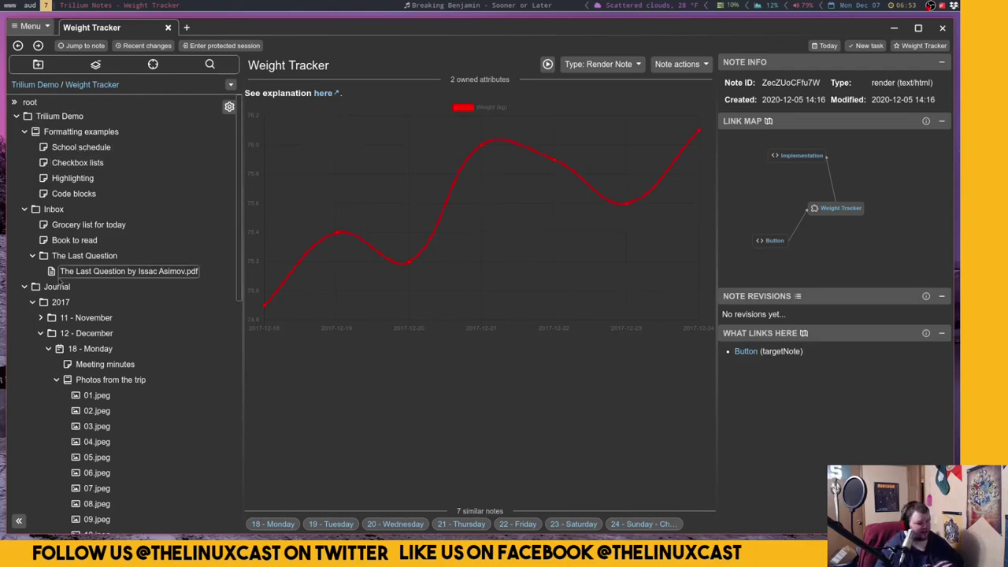
scroll(70, 284, "down", 5)
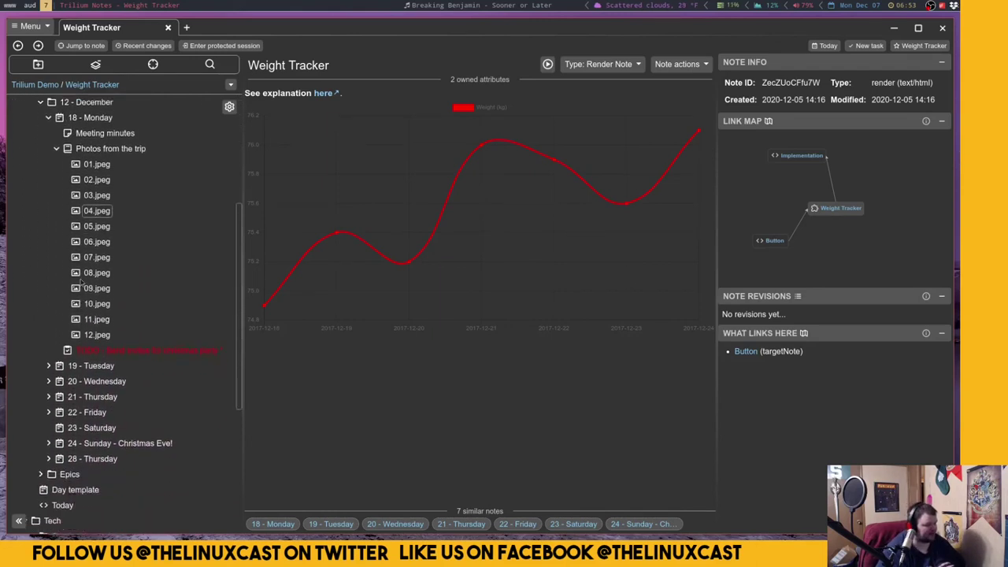
scroll(81, 274, "down", 4)
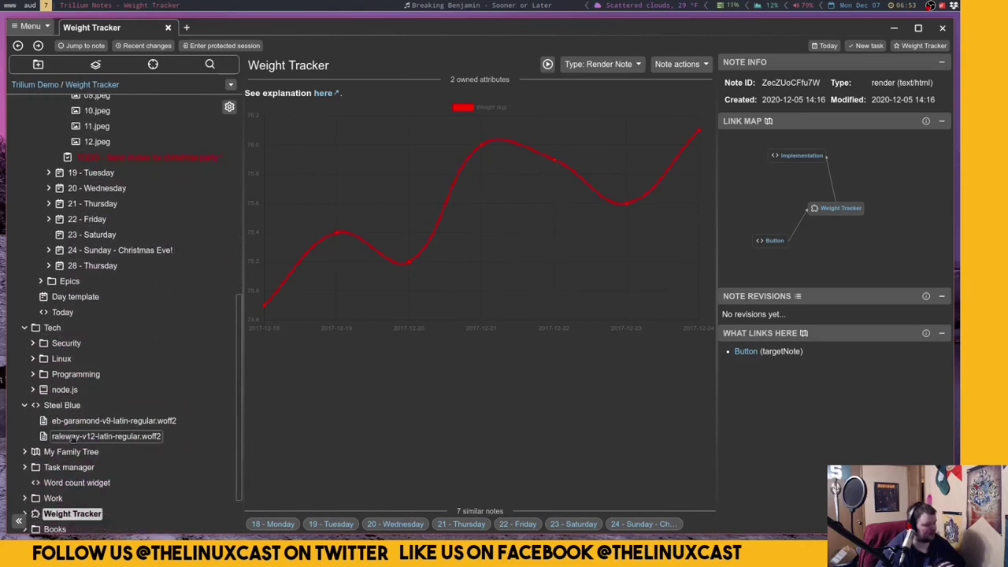
left_click(76, 457)
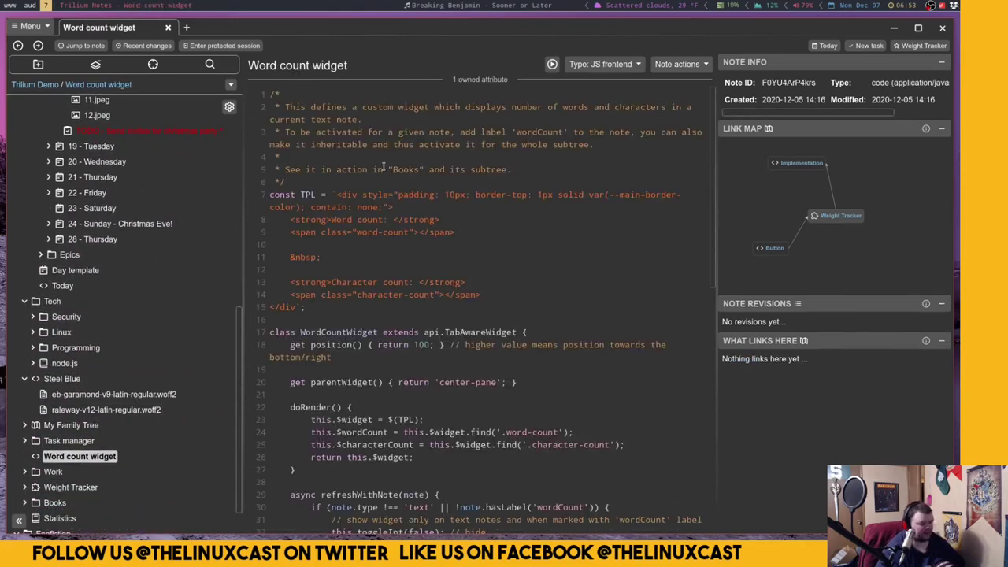
scroll(386, 181, "down", 4)
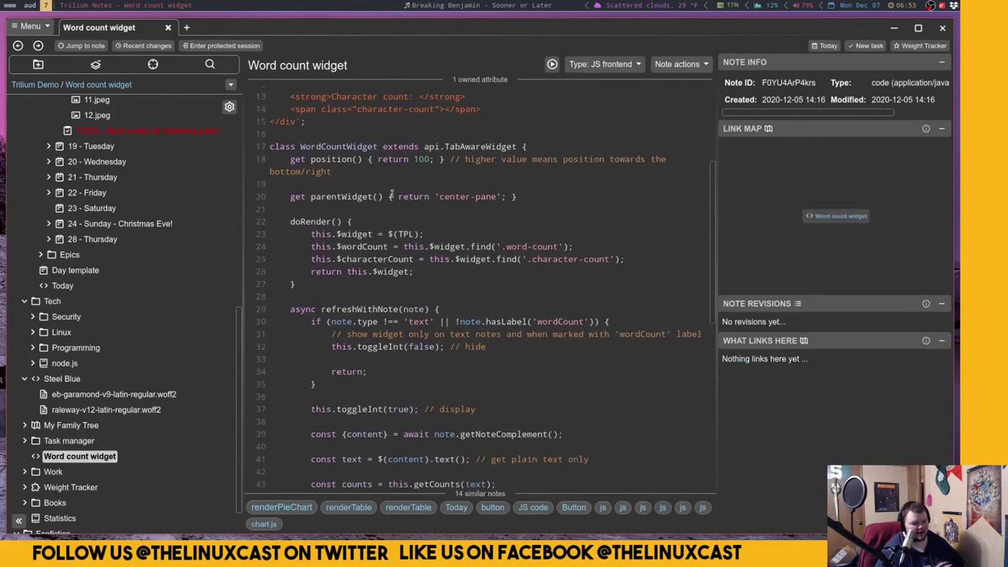
scroll(391, 197, "down", 10)
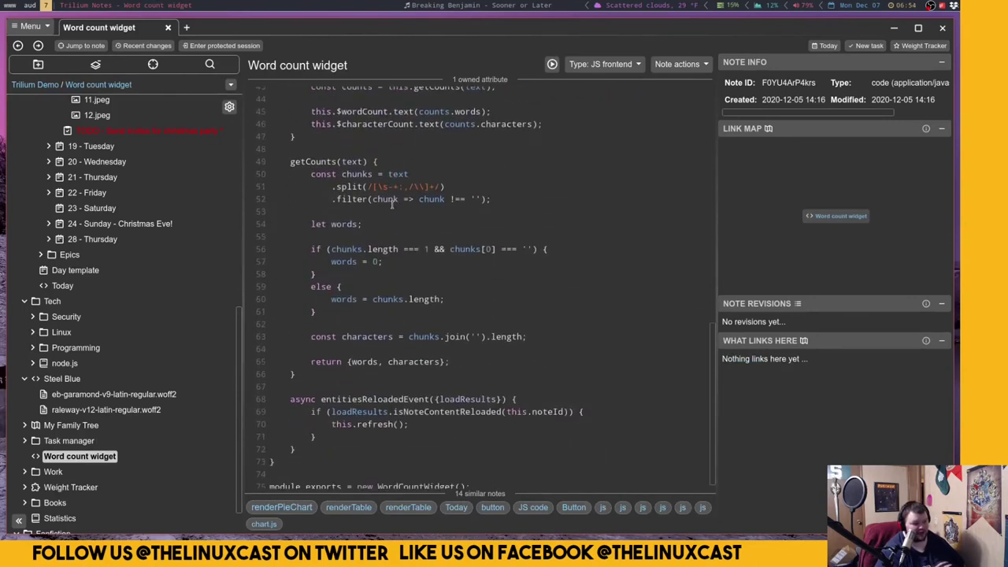
scroll(392, 204, "up", 4)
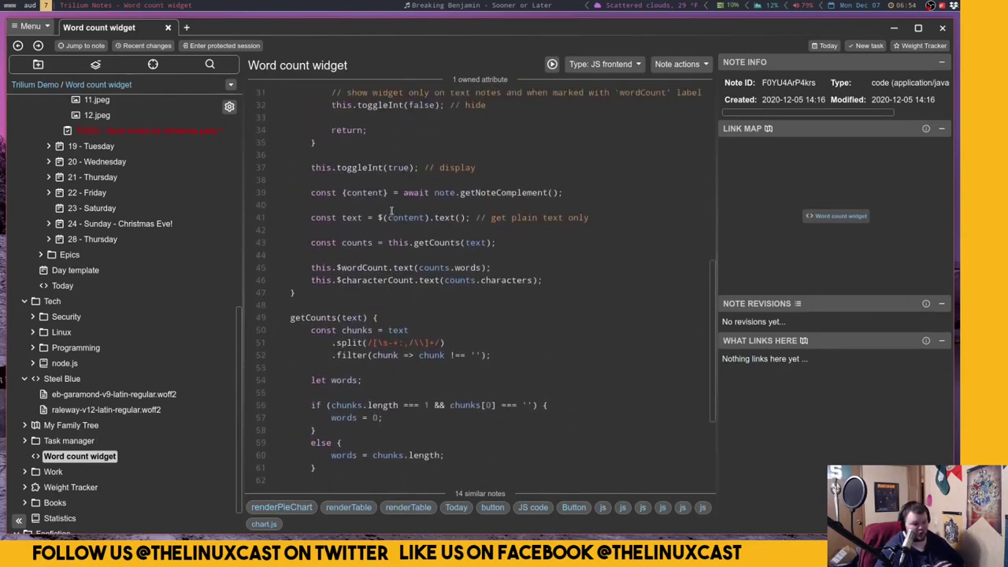
scroll(392, 211, "up", 10)
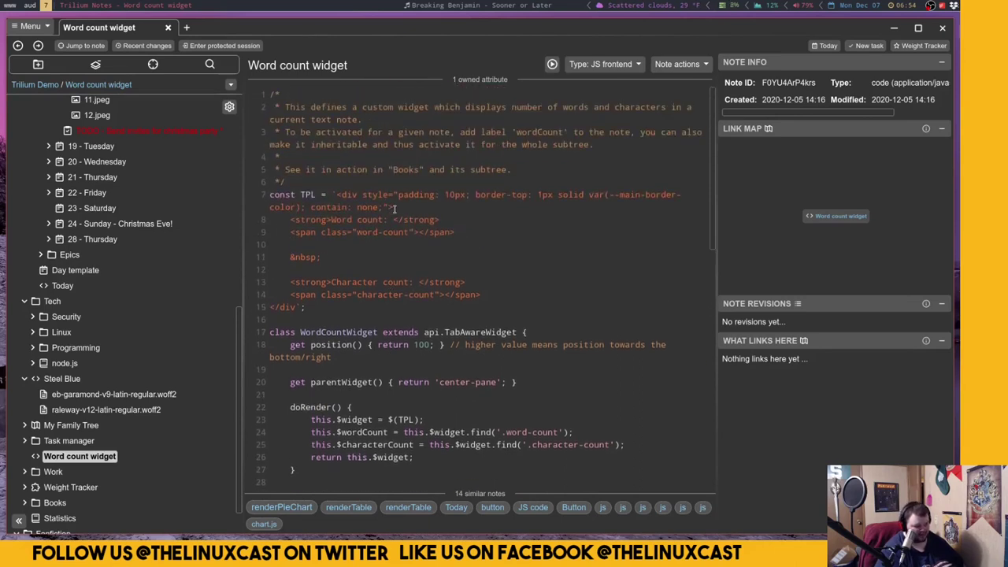
scroll(396, 207, "down", 3)
scroll(397, 207, "up", 3)
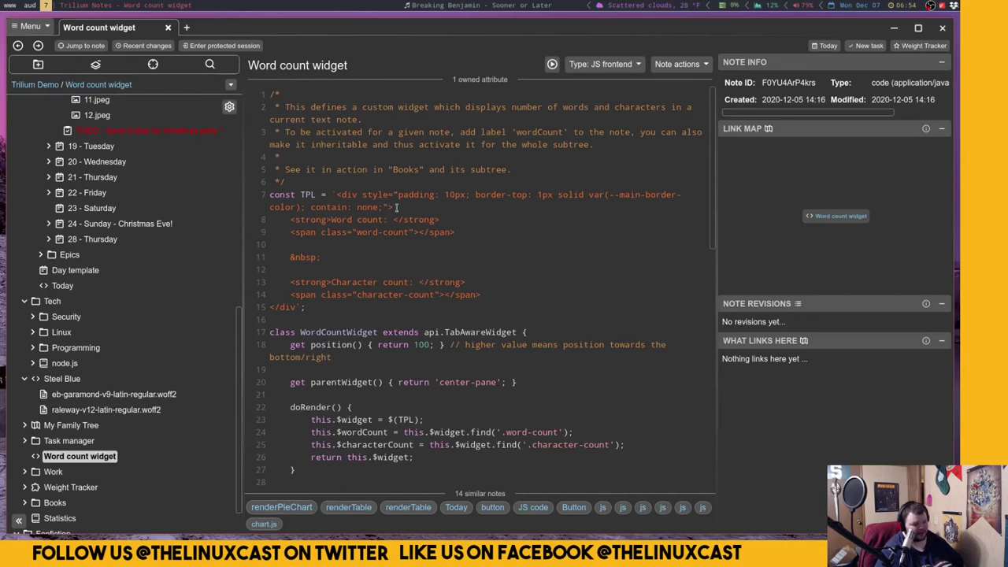
scroll(396, 207, "down", 2)
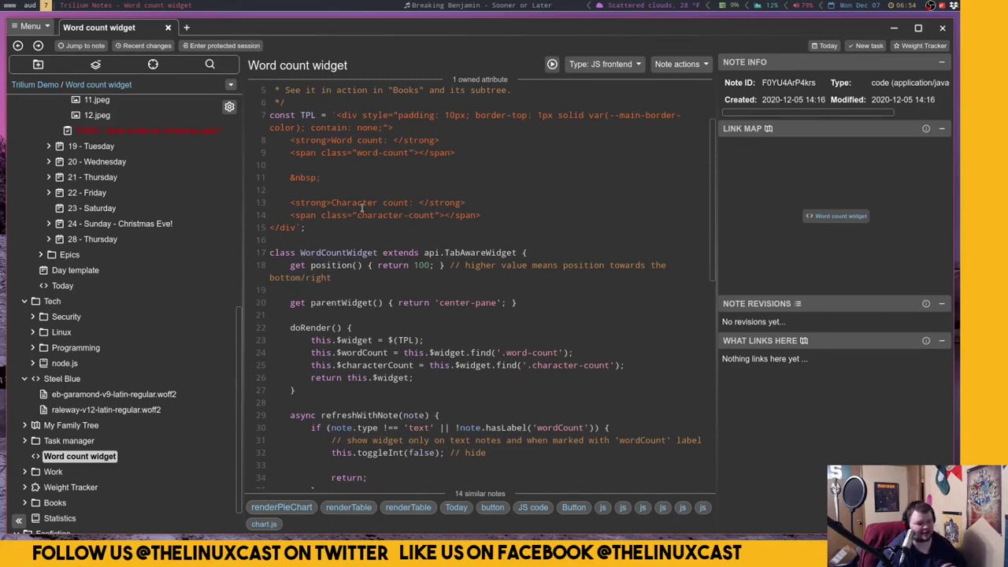
left_click(229, 107)
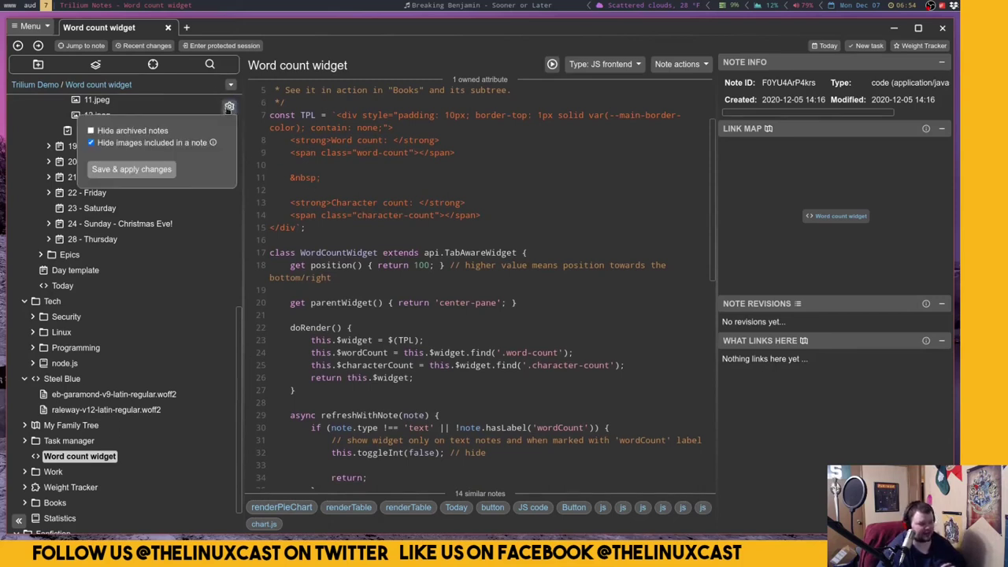
left_click(229, 107)
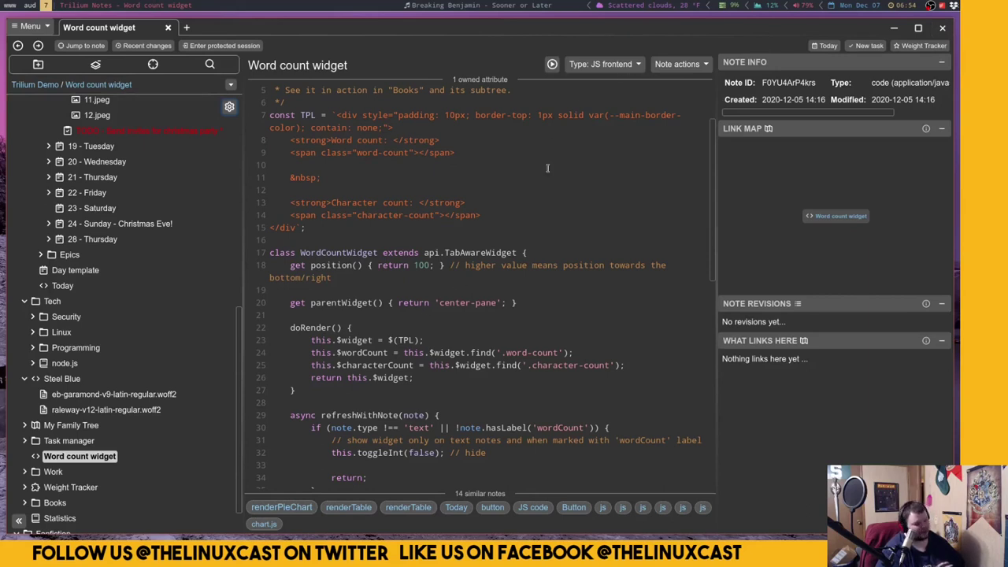
Review the note types and code languages available for the Word count widget note, then close Trilium Notes
left_click(611, 67)
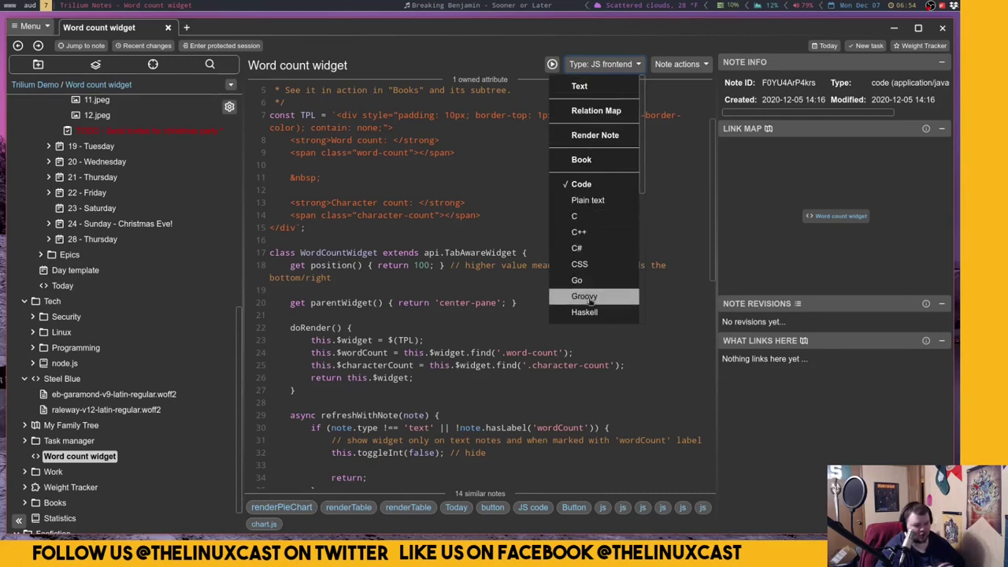
scroll(595, 299, "down", 1)
scroll(596, 292, "down", 1)
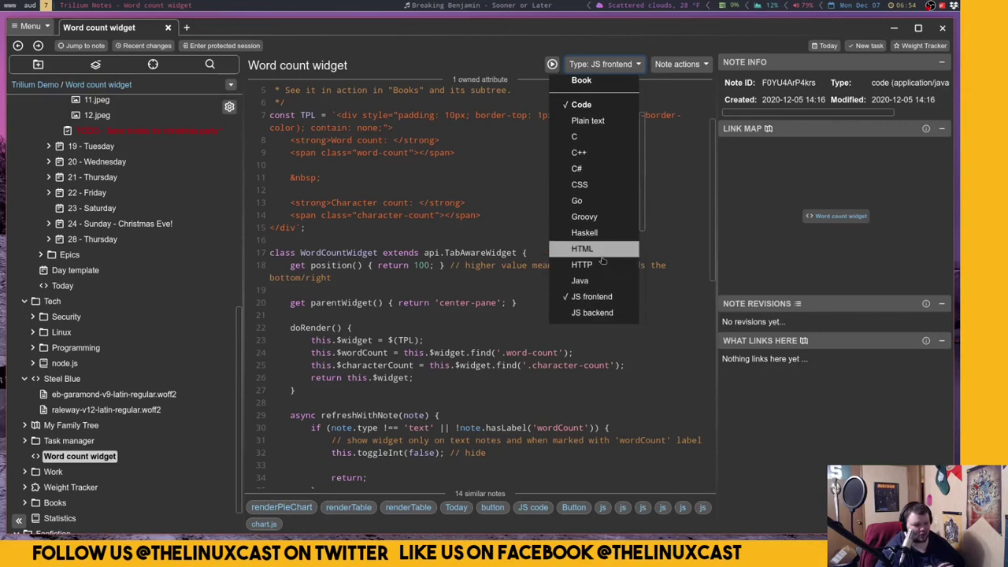
scroll(602, 260, "down", 1)
scroll(604, 254, "down", 1)
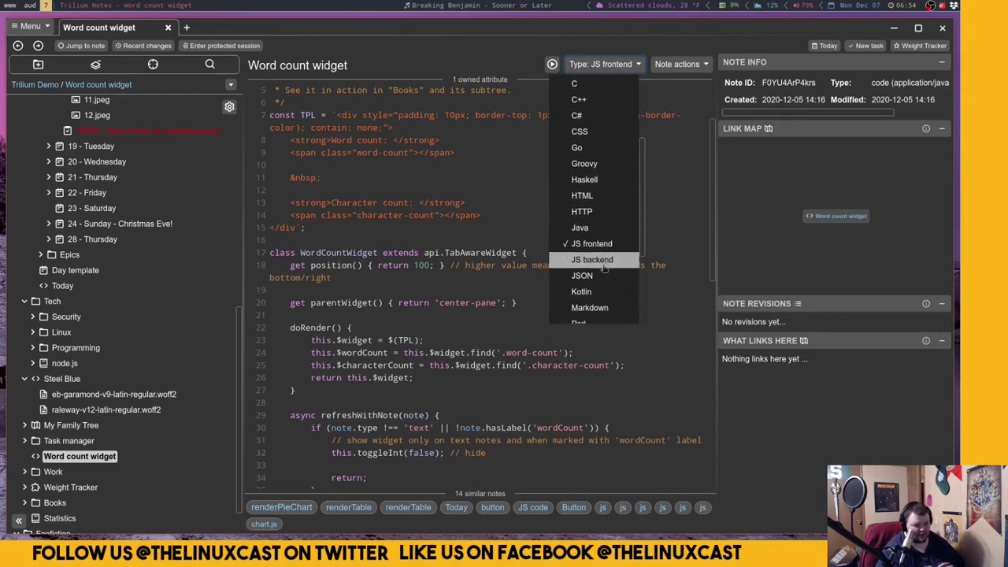
scroll(600, 277, "down", 2)
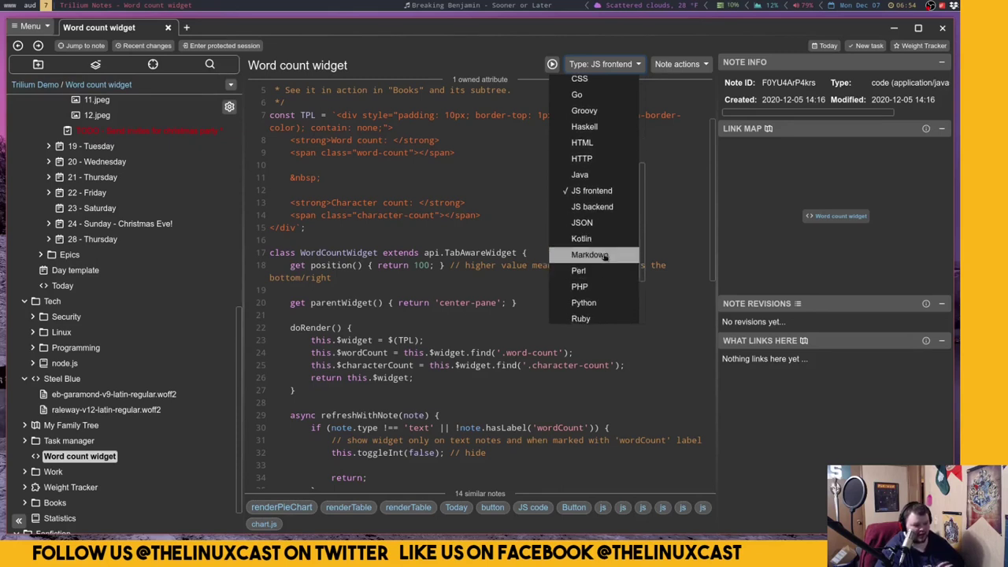
scroll(602, 258, "down", 1)
scroll(601, 264, "down", 1)
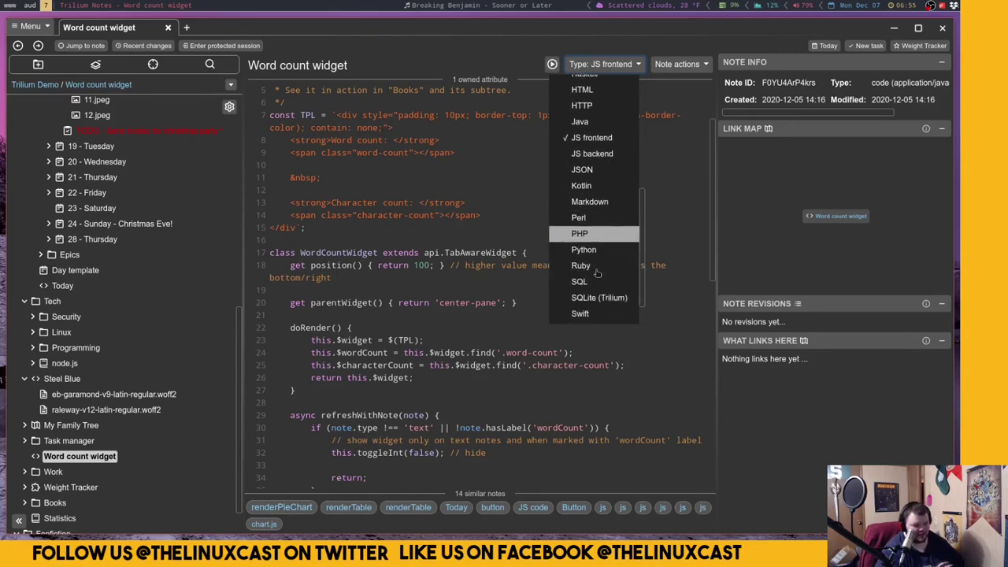
scroll(602, 280, "down", 1)
scroll(602, 282, "down", 1)
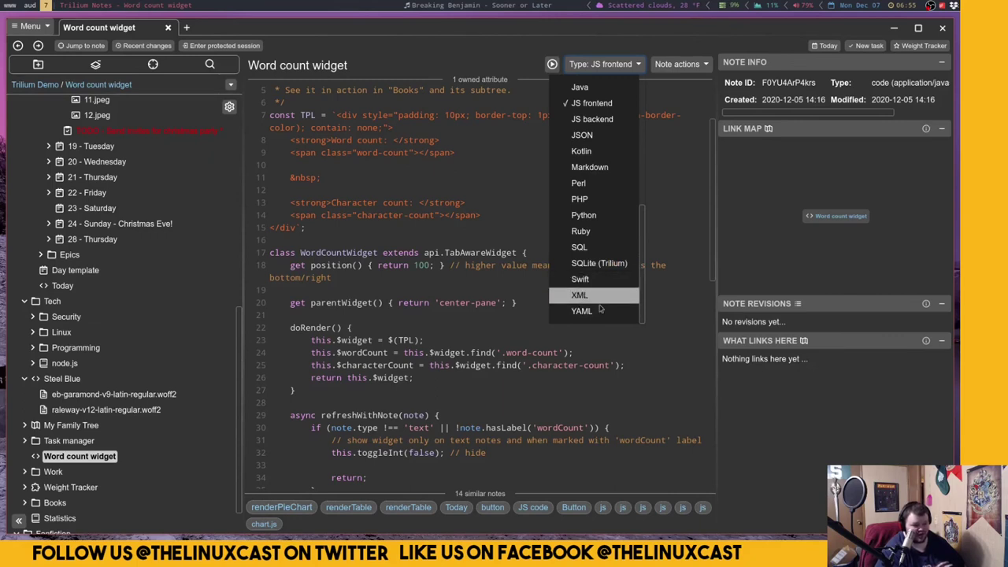
left_click(453, 234)
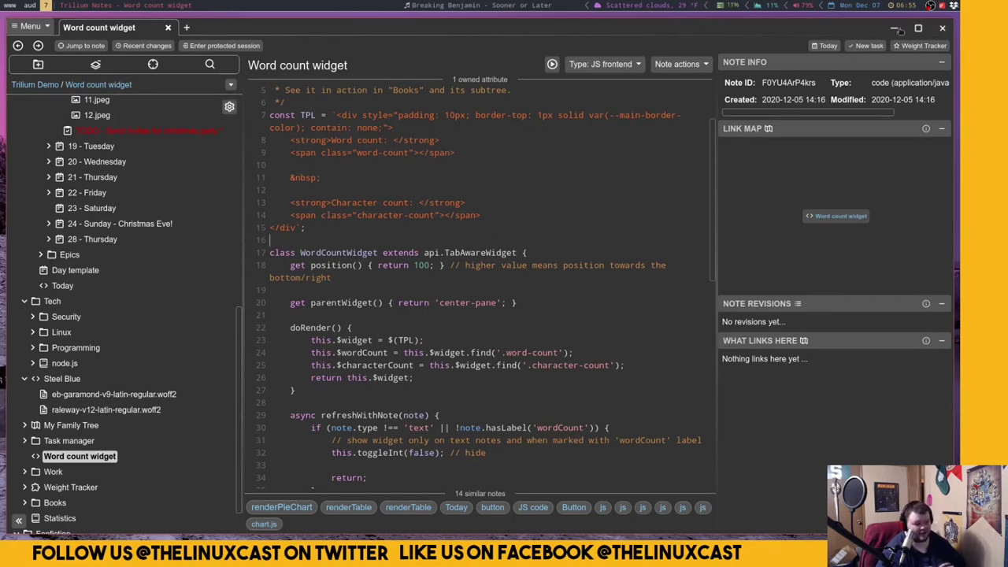
left_click(943, 28)
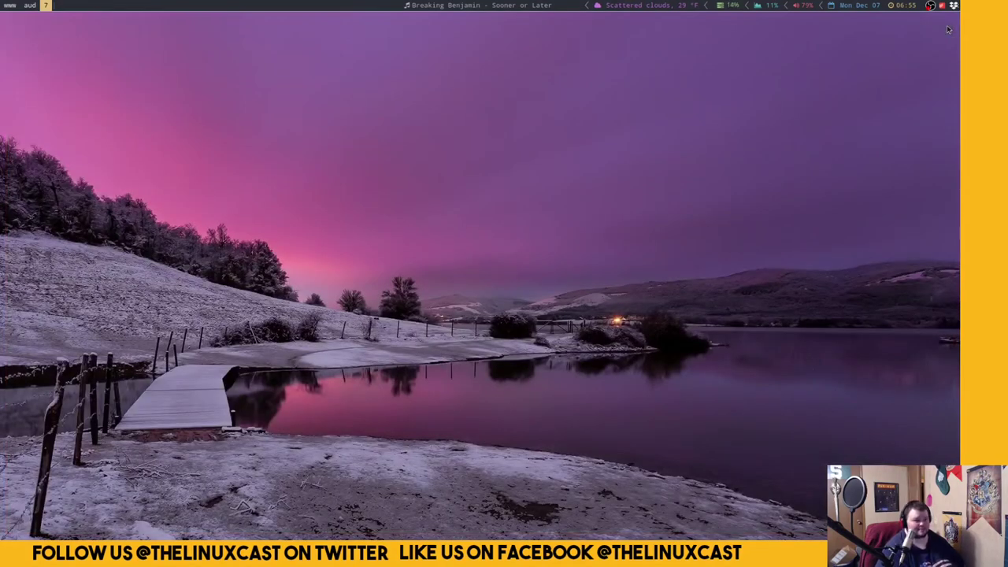